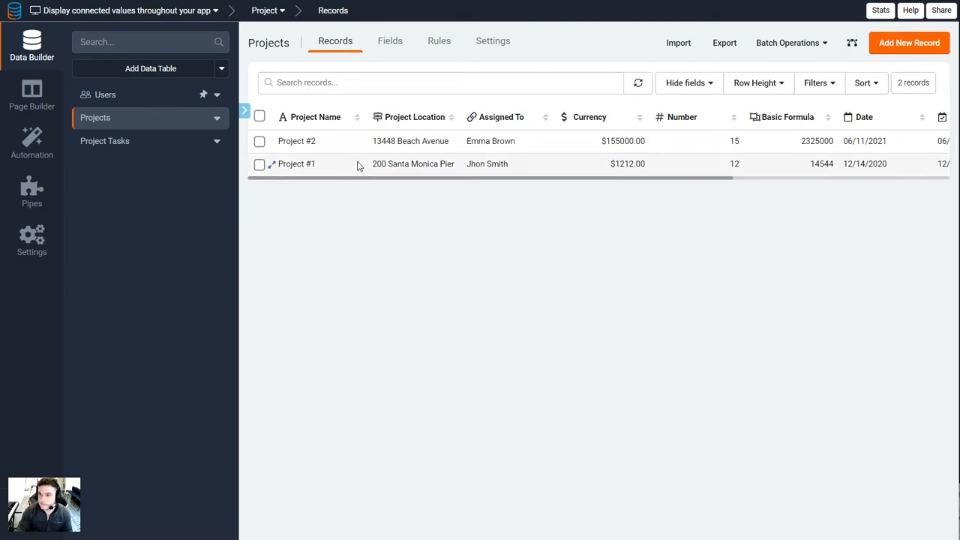
Examine the project name, location, assigned user, currency, number and formula values of the records in the Projects table
key(Up)
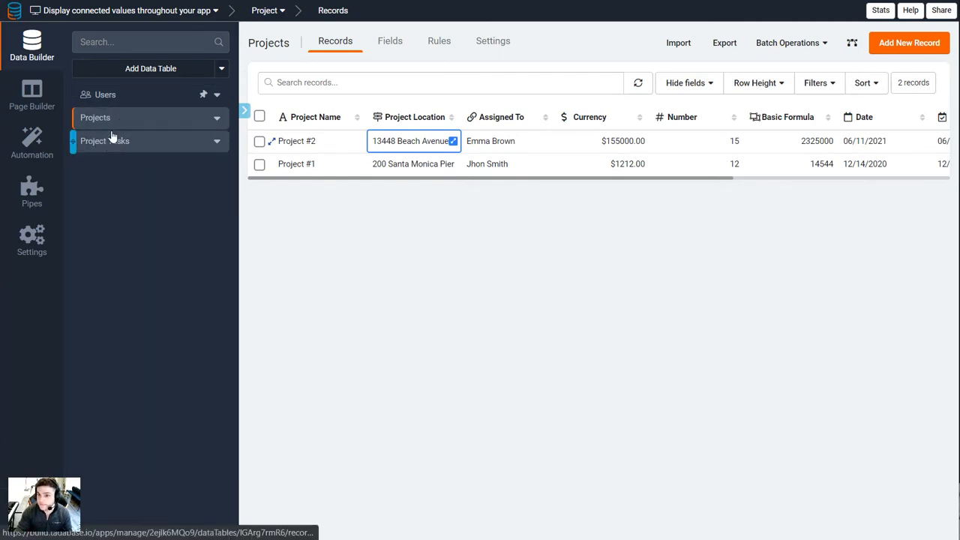
click(311, 141)
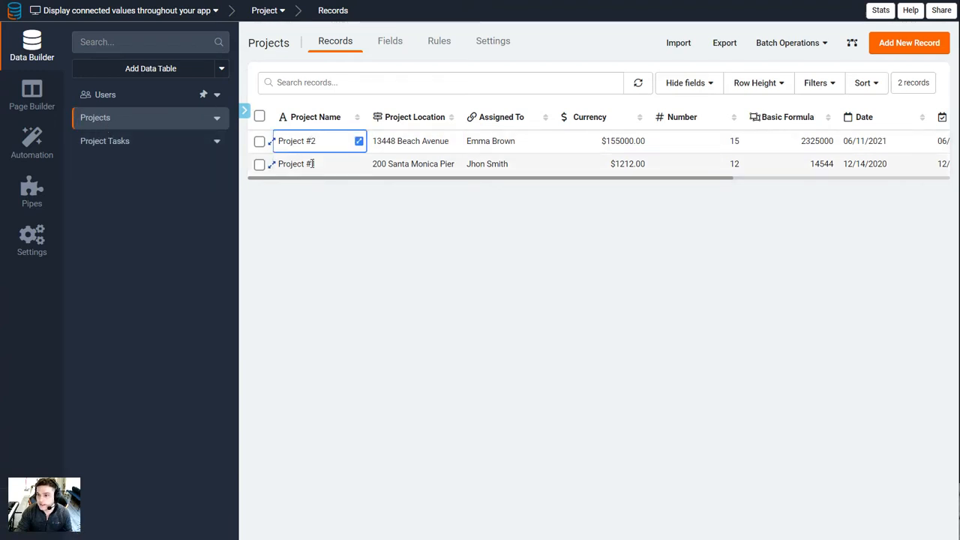
click(316, 141)
click(425, 144)
drag(425, 144, 433, 148)
click(498, 165)
click(491, 141)
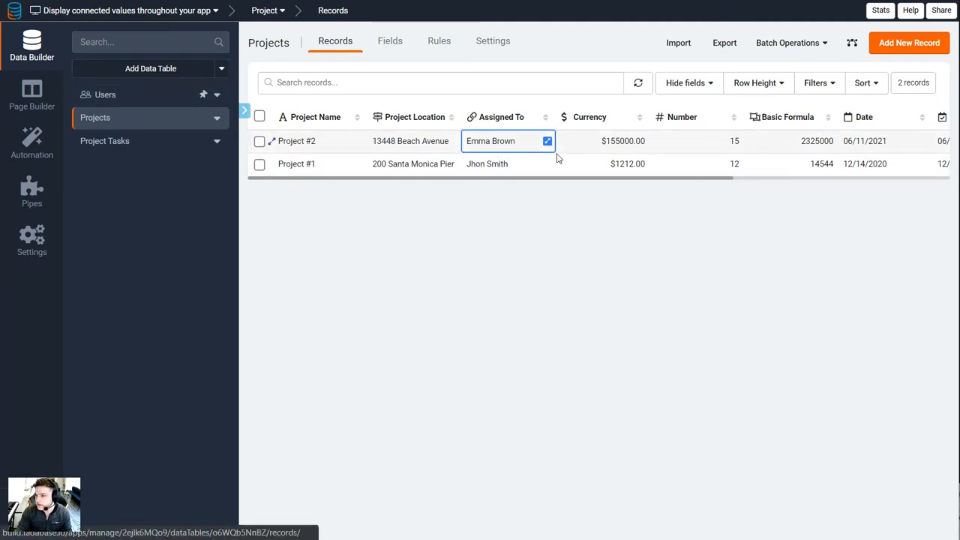
click(627, 167)
click(623, 143)
click(709, 144)
click(791, 164)
Review the date, time and Manager connection columns of the Projects records, returning to the Assigned To column
scroll(848, 146, right, 8)
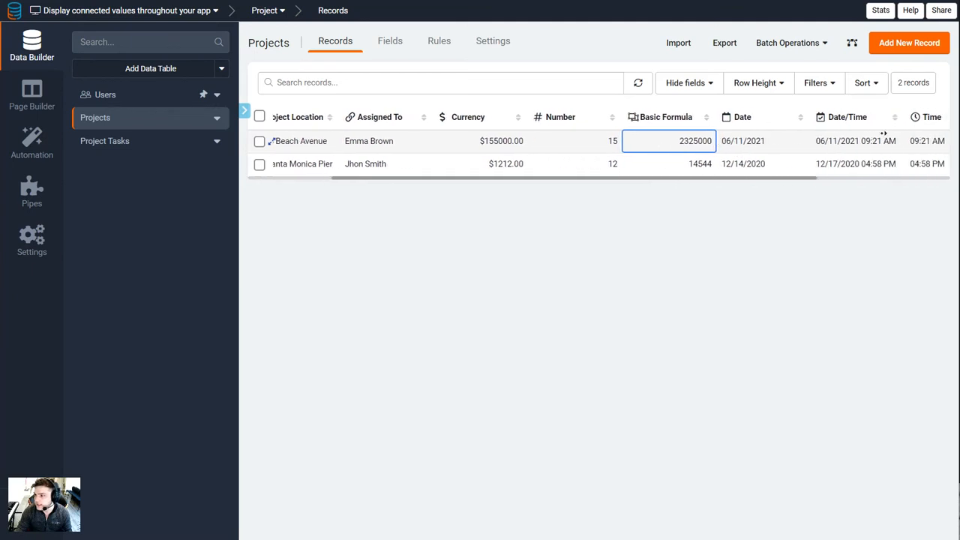
click(842, 160)
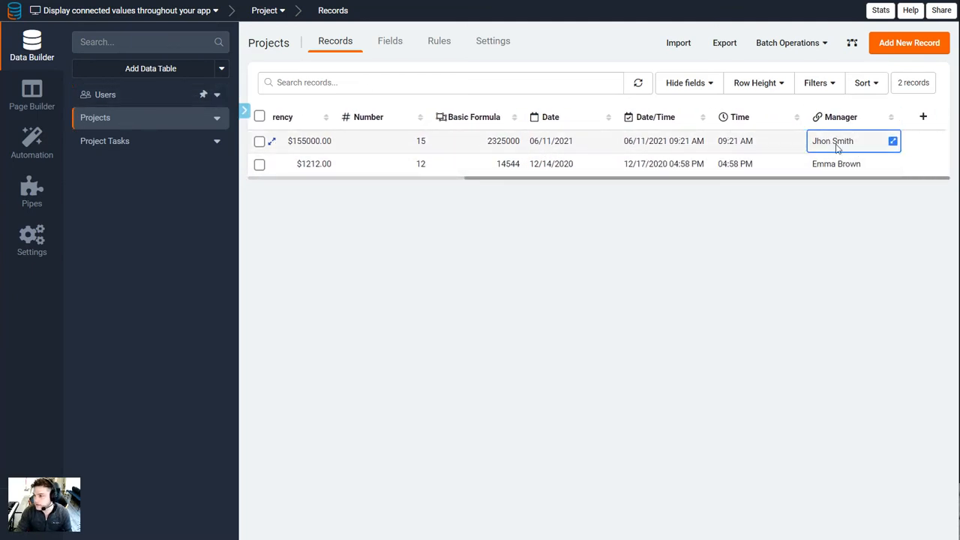
key(Down)
click(838, 139)
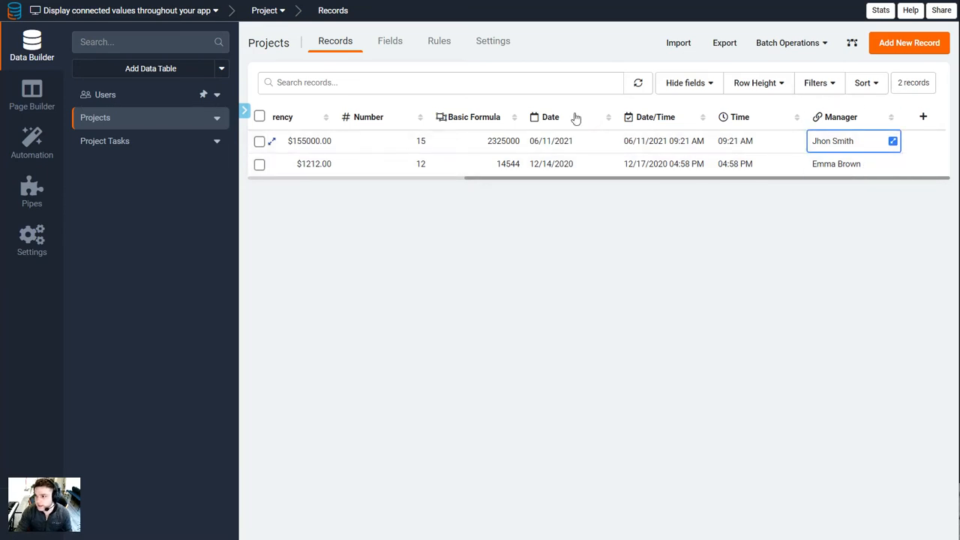
scroll(838, 166, left, 2)
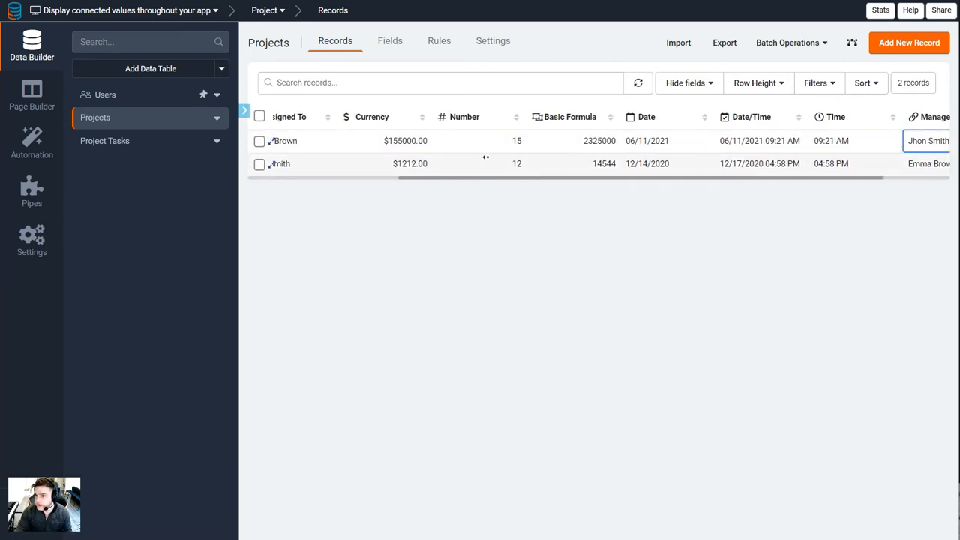
scroll(440, 154, left, 1)
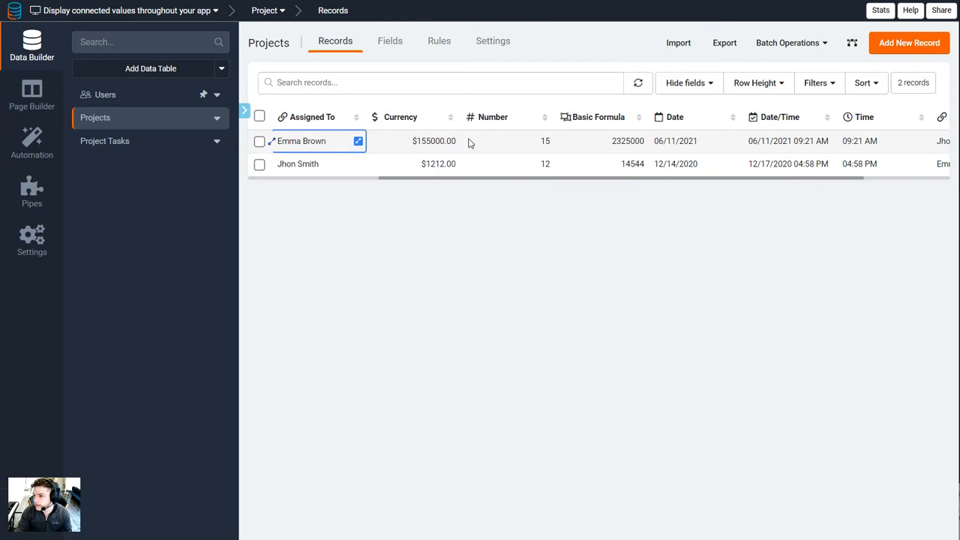
View the Users table records and compare them with the Assigned To and Manager connections in the Projects table
click(106, 95)
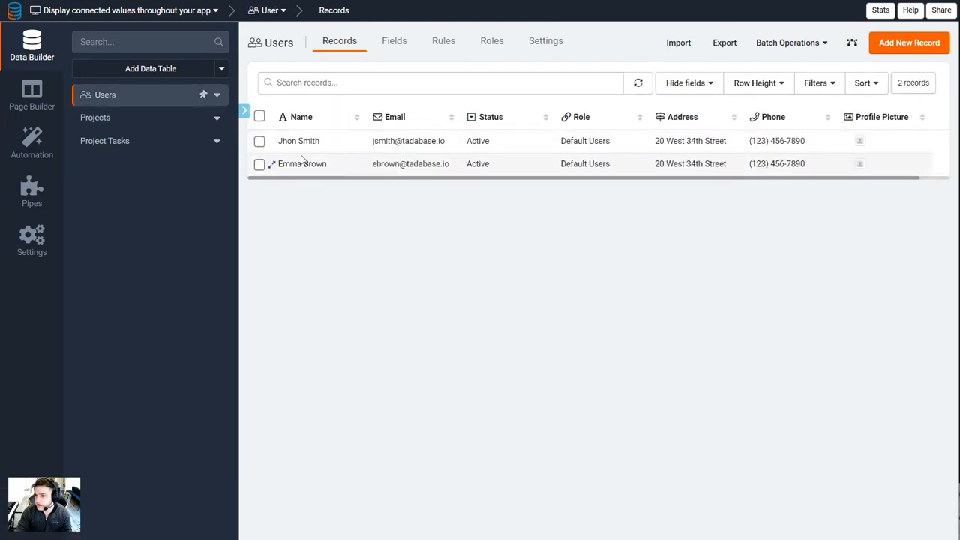
click(169, 119)
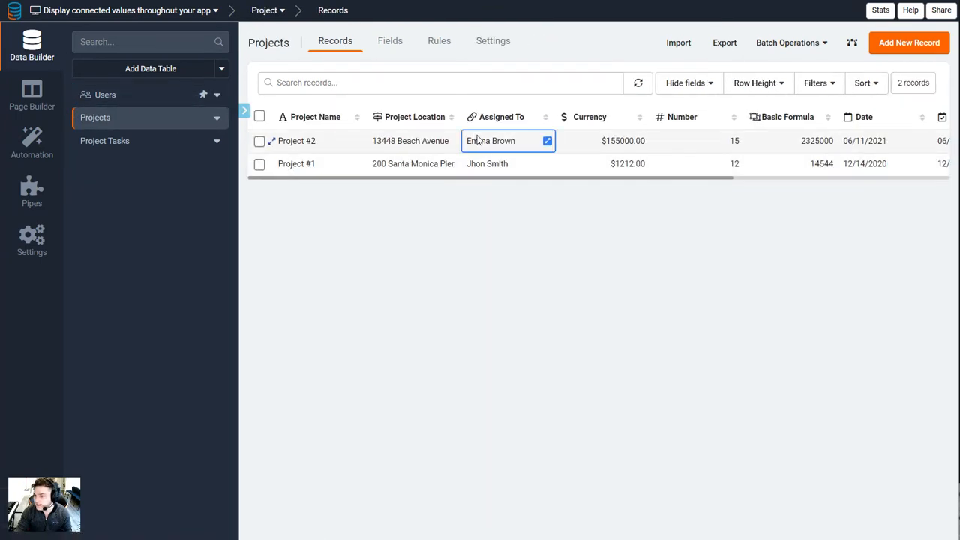
scroll(509, 145, right, 5)
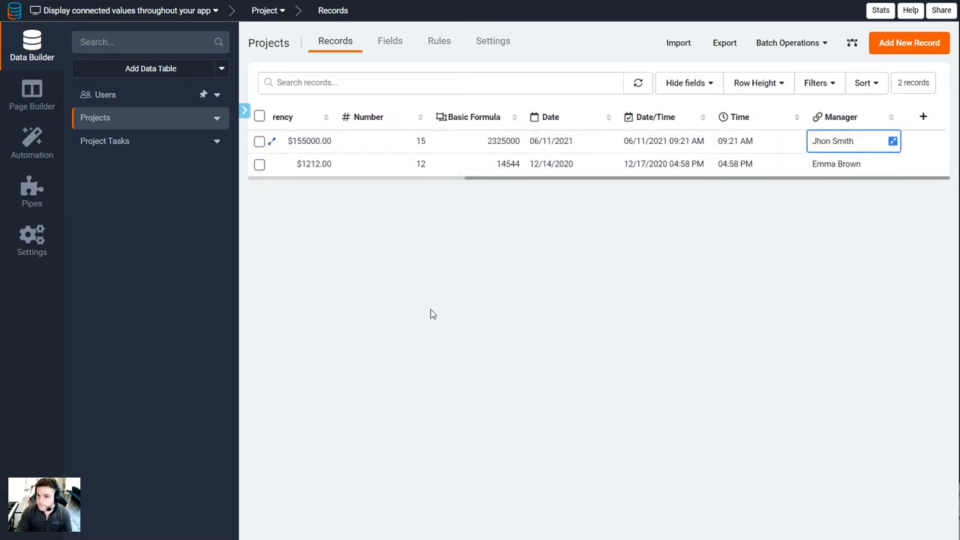
Examine the Project connection values in the Project Tasks records and compare them with the Projects table
click(122, 142)
double_click(403, 144)
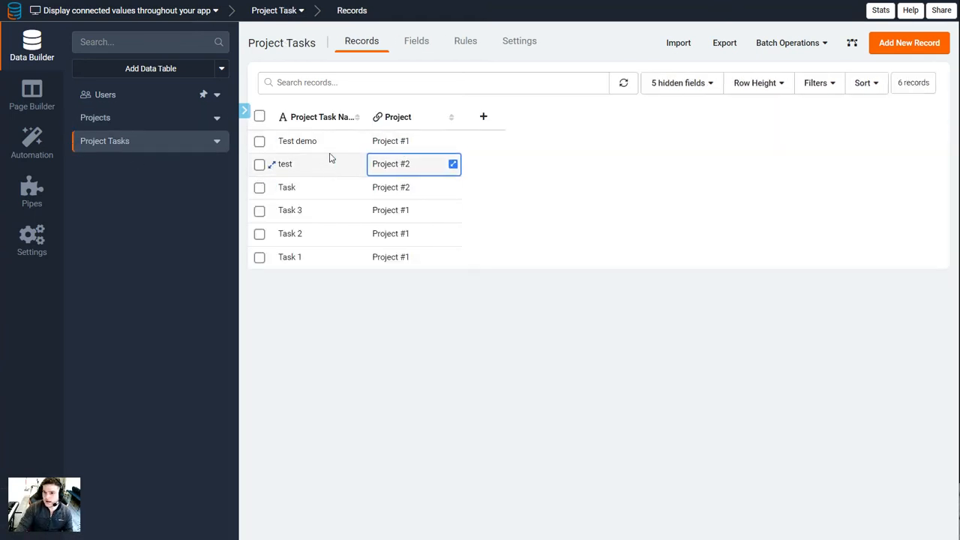
click(398, 171)
click(382, 144)
click(414, 187)
click(142, 118)
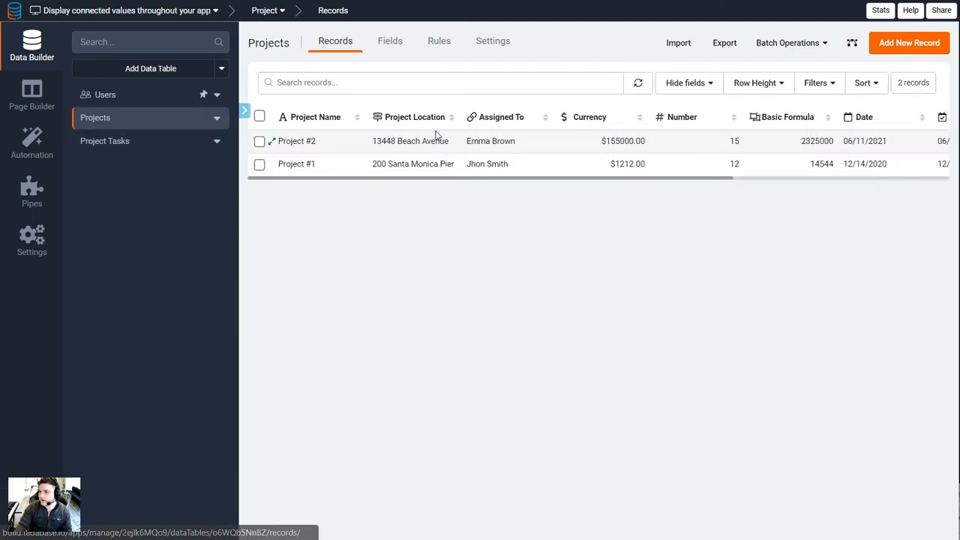
key(alt+Left)
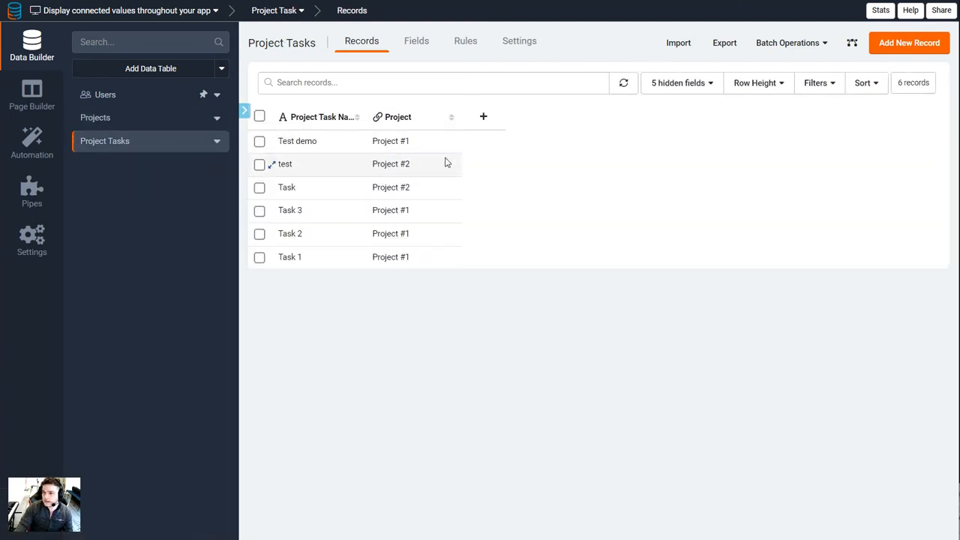
Try a new connection field from Project Tasks to Projects with Basic Formula as its display field, leaving it unsaved
click(421, 43)
click(825, 76)
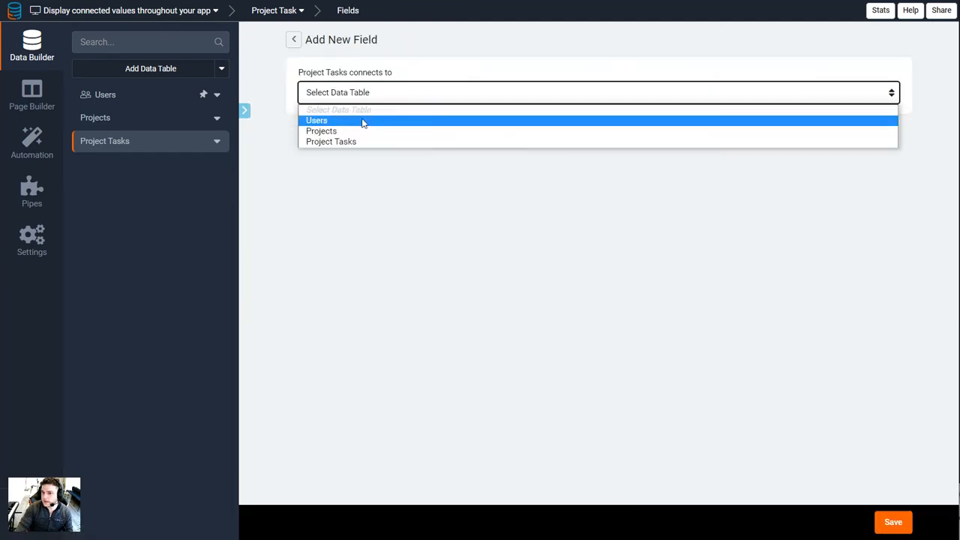
click(370, 130)
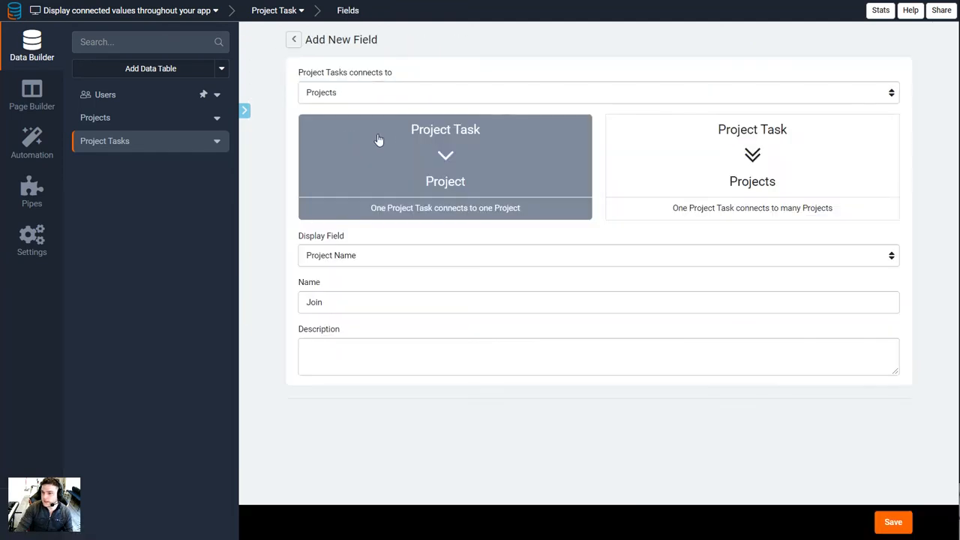
click(352, 258)
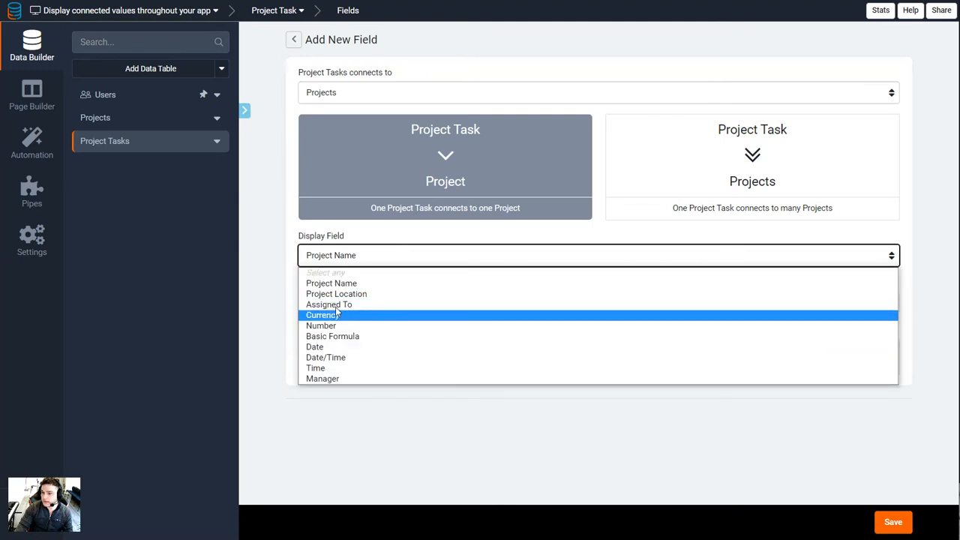
click(335, 336)
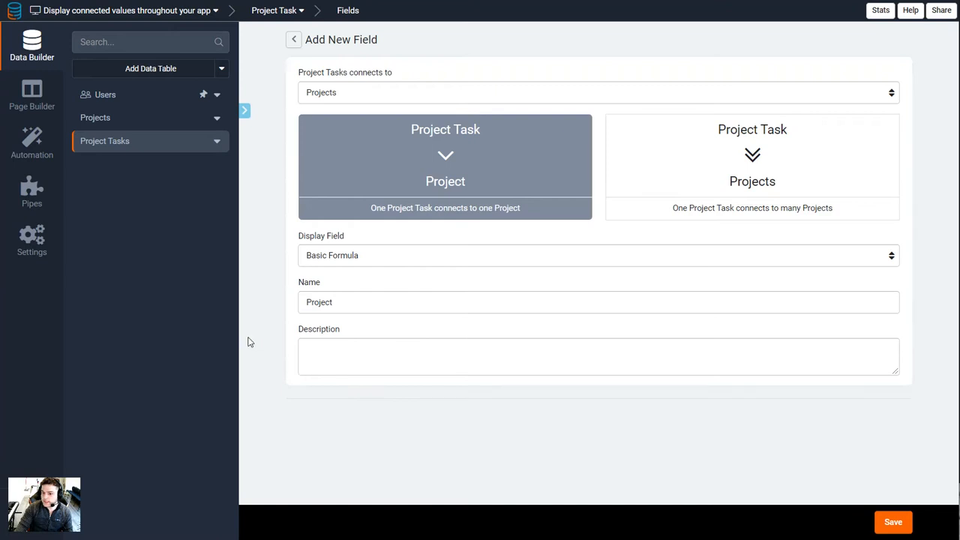
click(294, 39)
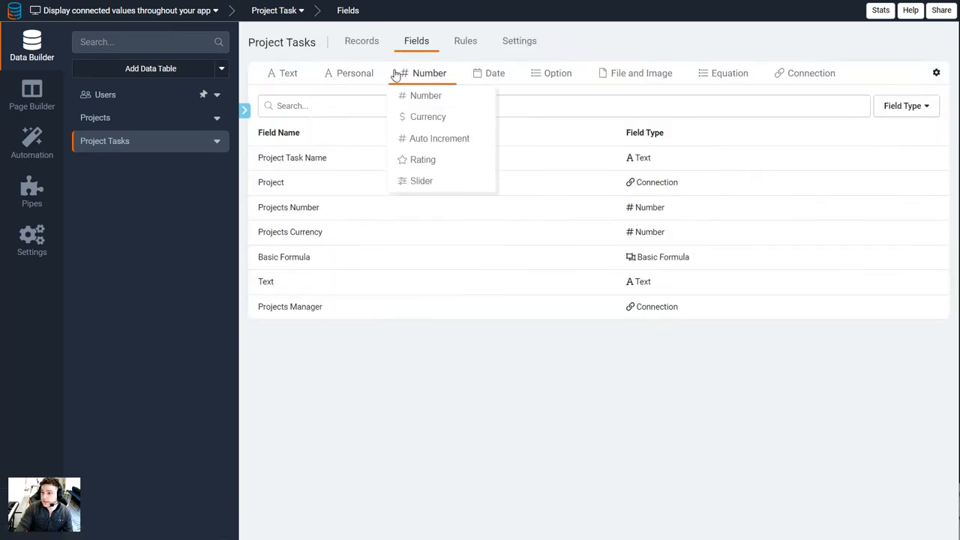
Show the hidden Basic Formula field in the Project Tasks records
click(356, 47)
click(405, 265)
click(400, 149)
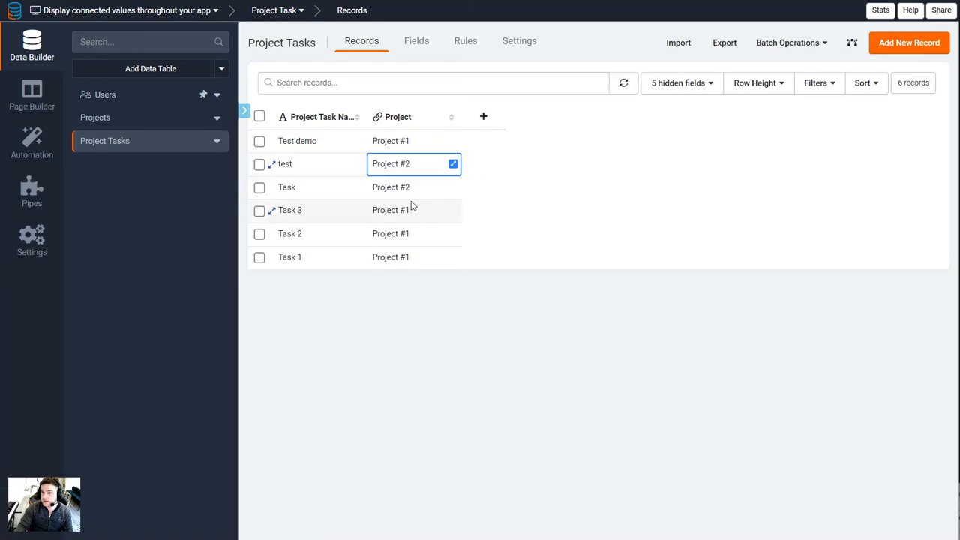
click(686, 84)
click(700, 185)
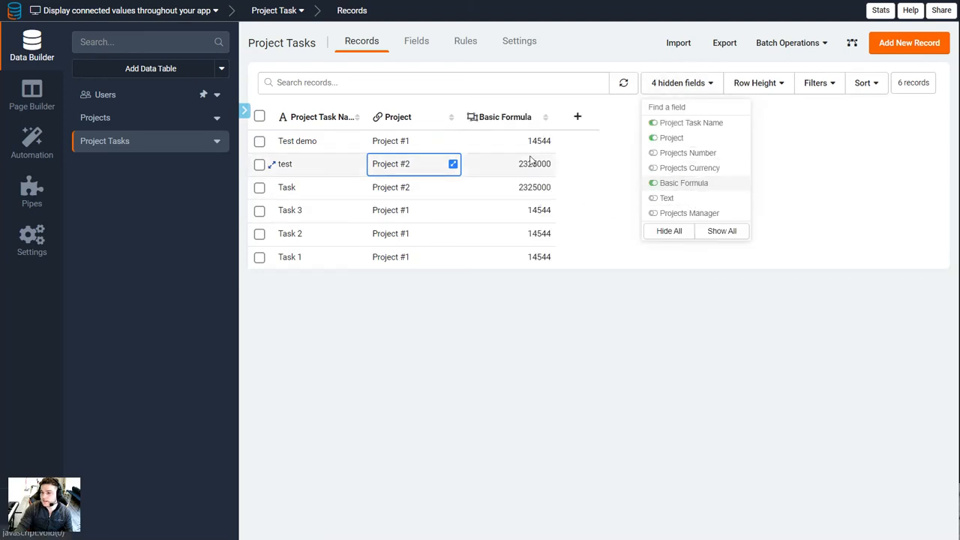
Inspect the formula of the Project Tasks Basic Formula field and the fields available to it, and return to the records
click(507, 118)
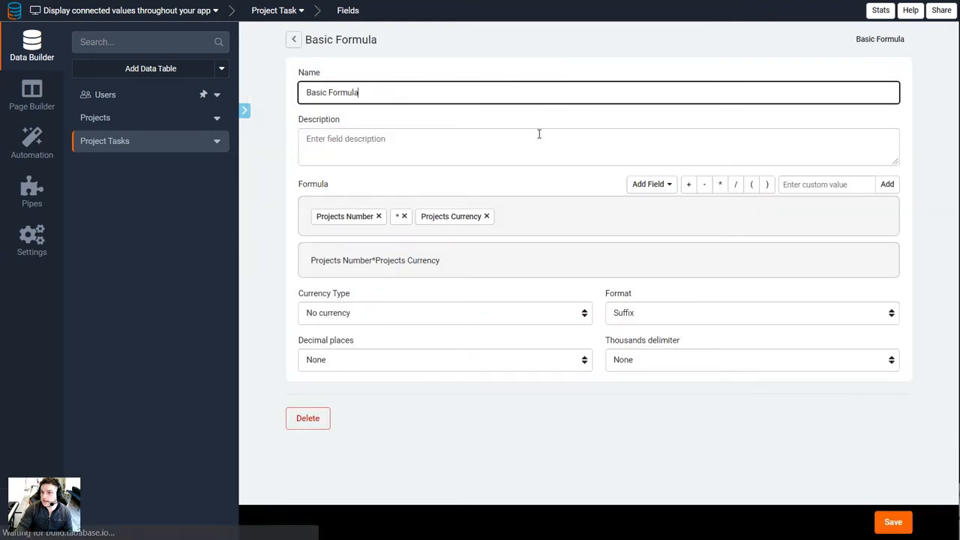
click(343, 263)
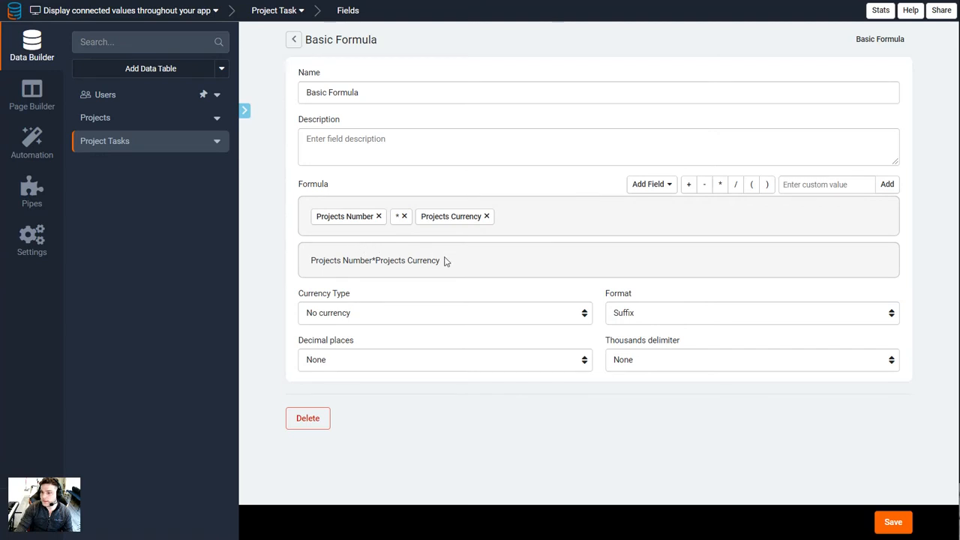
click(653, 186)
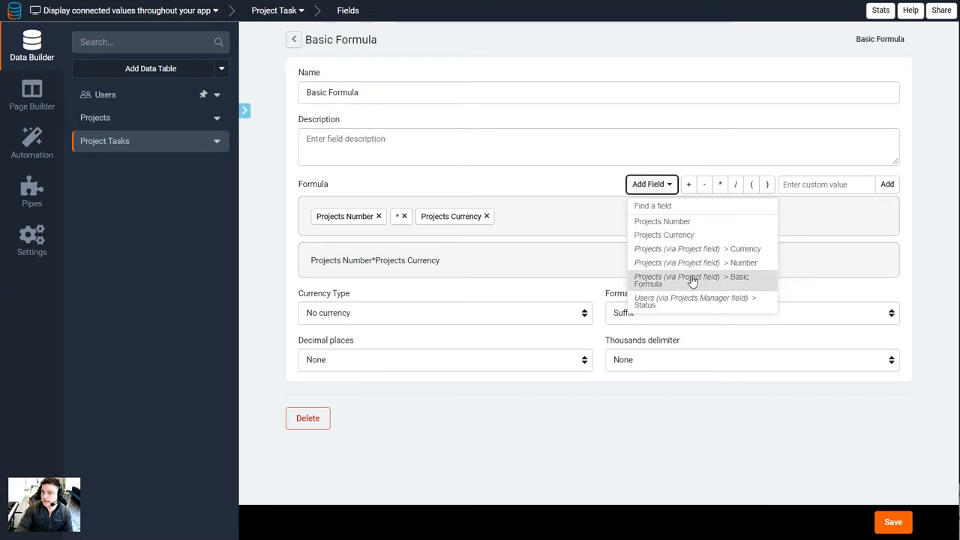
click(378, 95)
click(294, 40)
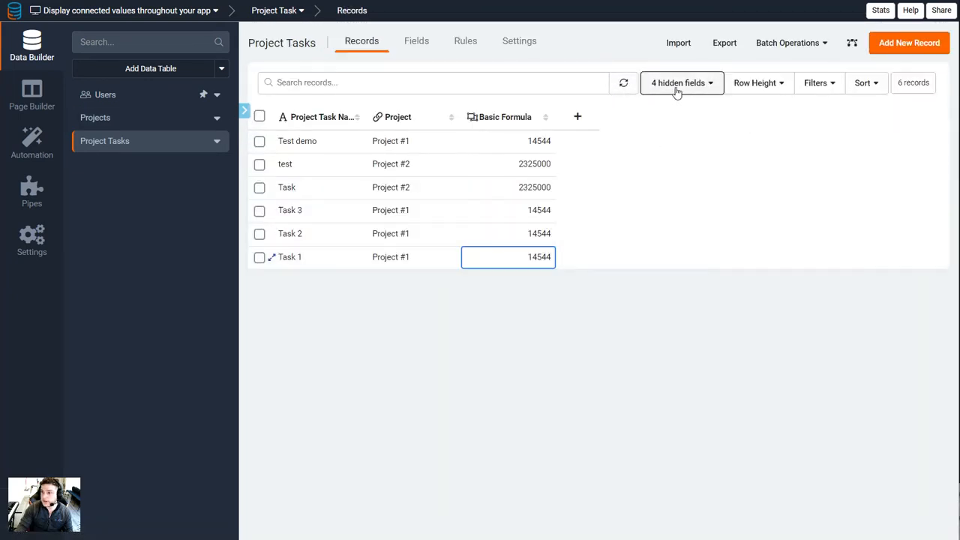
Try a Text Formula field in Project Tasks using the connected project's Project Location - Zip, leaving it unsaved
click(677, 84)
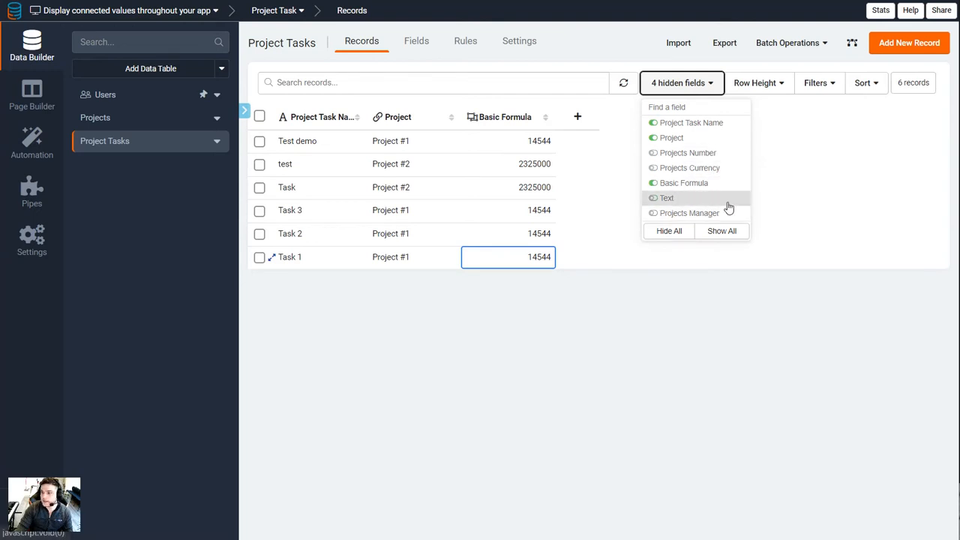
click(401, 55)
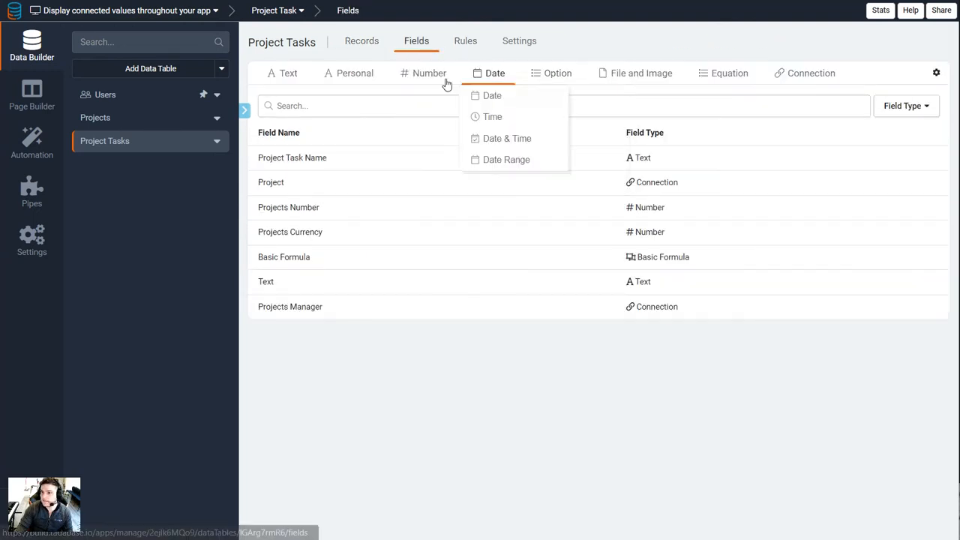
mouse_move(712, 75)
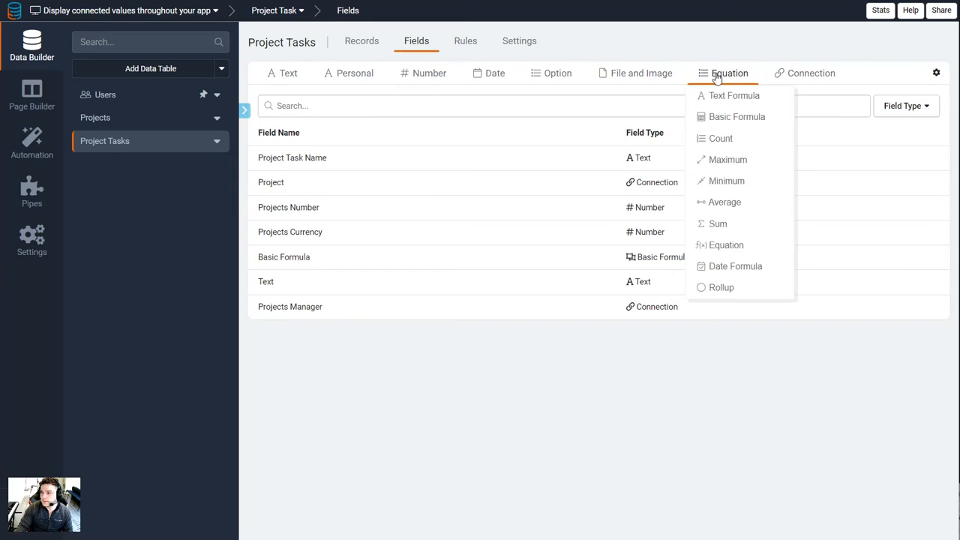
click(732, 97)
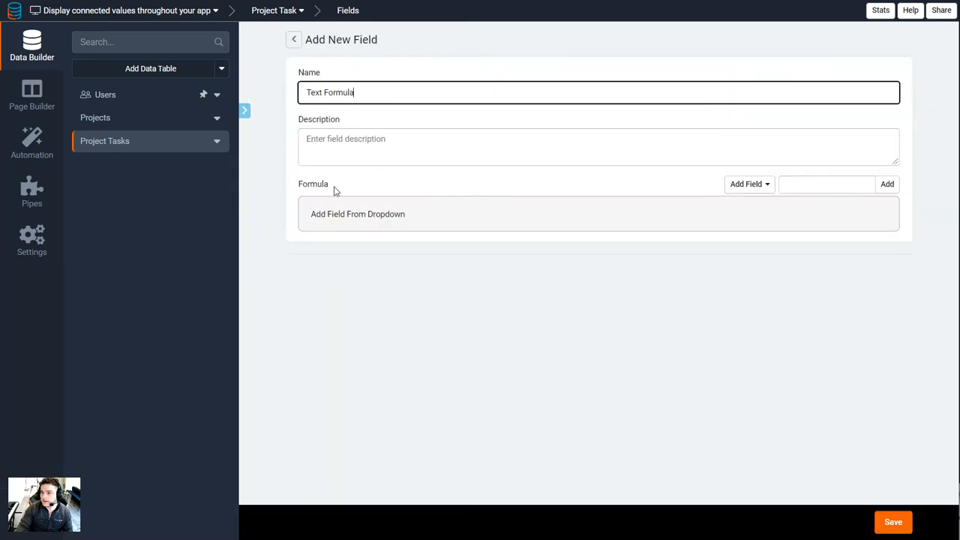
click(762, 184)
scroll(795, 311, down, 10)
scroll(802, 318, down, 3)
scroll(811, 278, up, 6)
scroll(804, 262, up, 3)
scroll(818, 285, down, 3)
scroll(818, 300, down, 3)
click(812, 264)
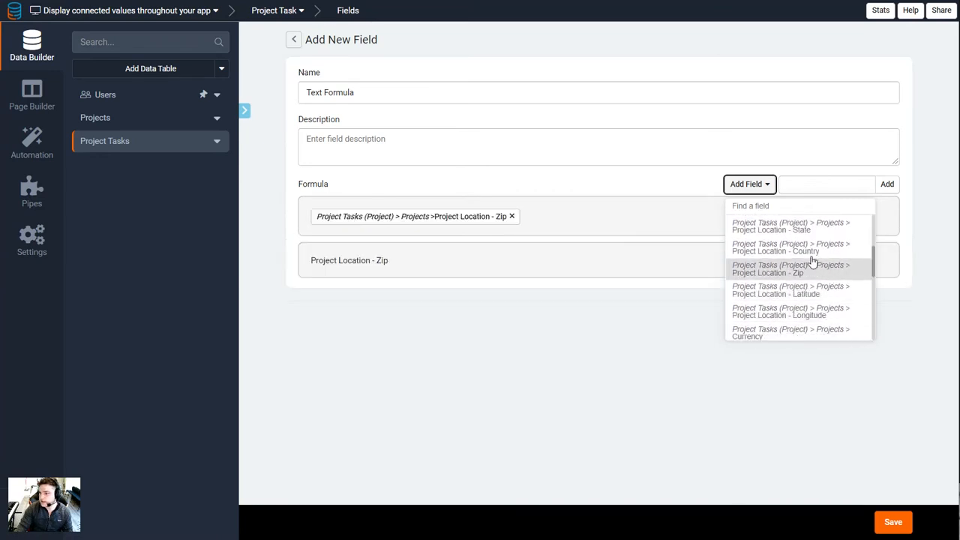
click(468, 219)
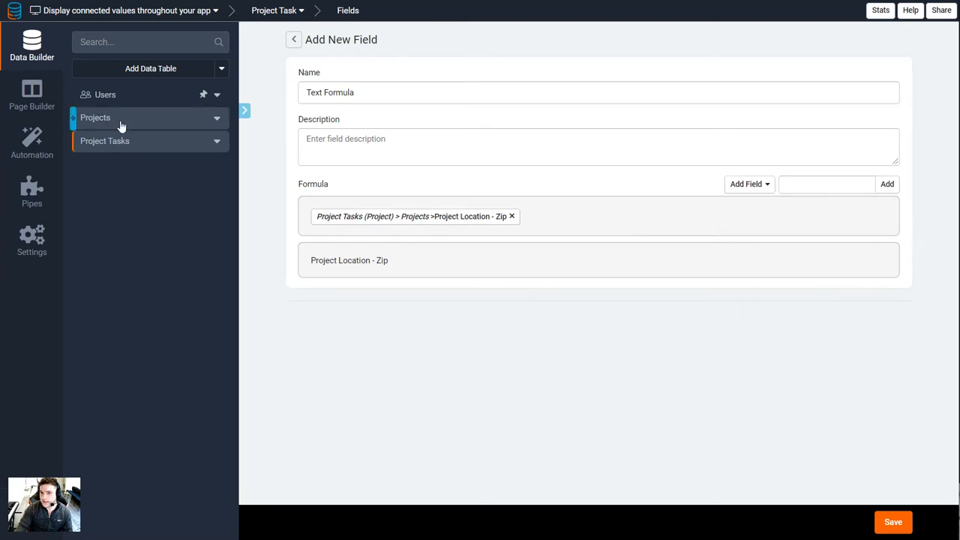
click(293, 40)
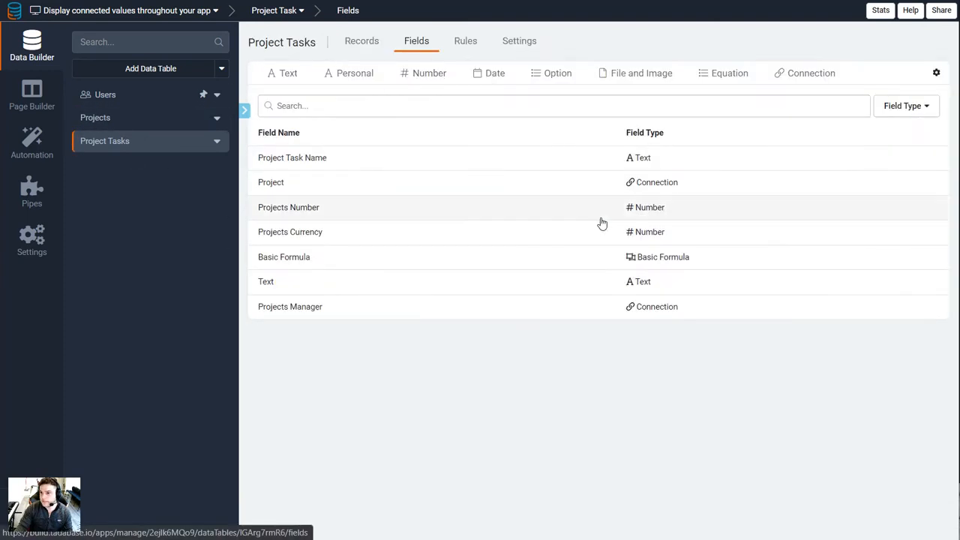
Show the hidden Text field in the Project Tasks records
click(356, 44)
click(517, 164)
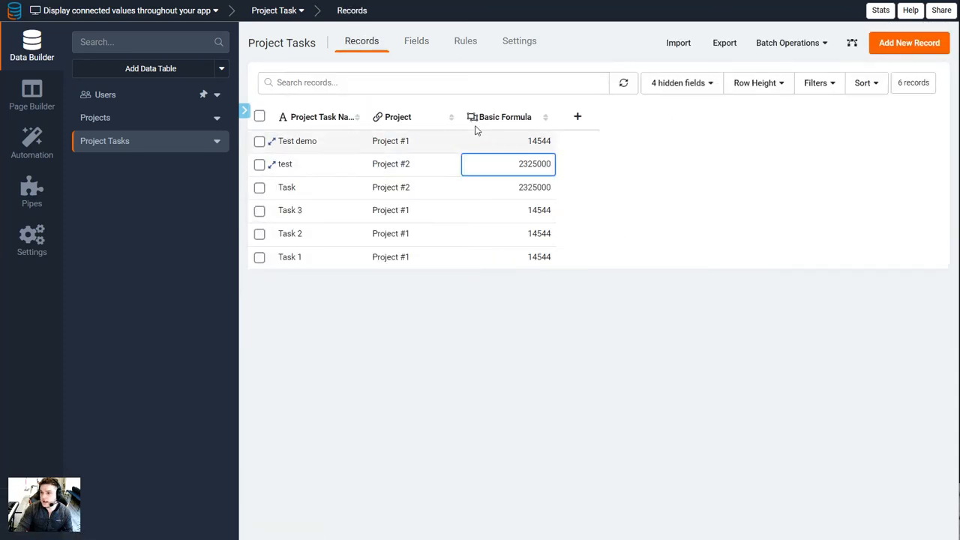
click(680, 84)
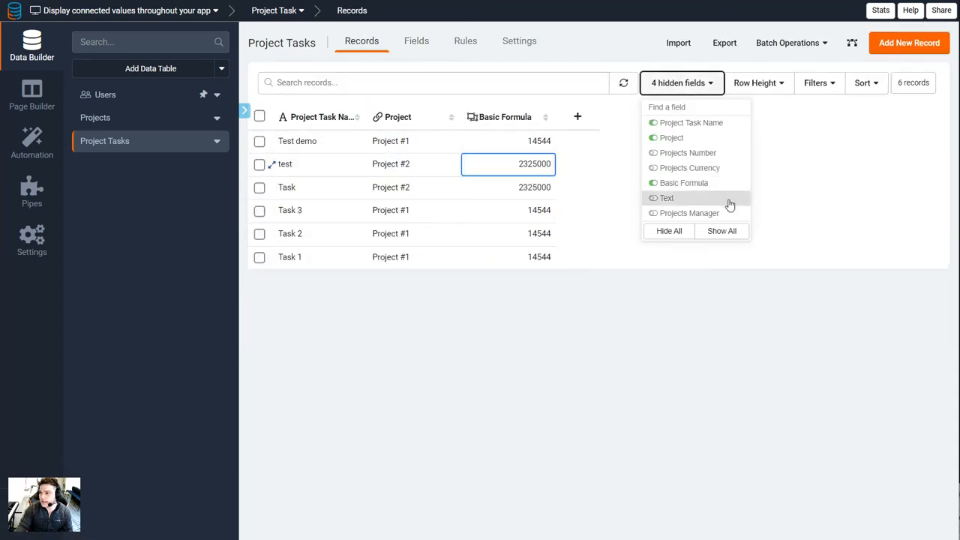
click(710, 201)
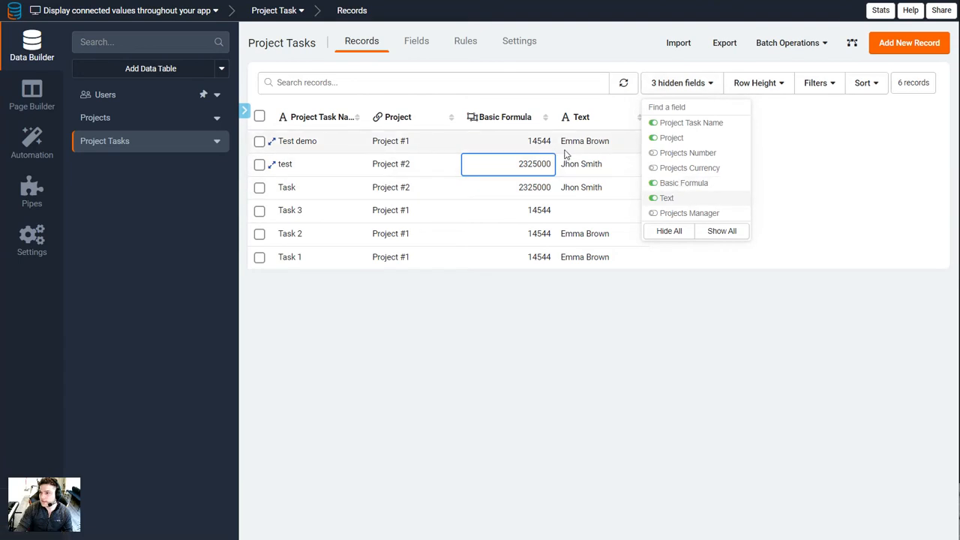
Inspect how the Project Tasks record rule fills the Text field from the connected project's Manager, including the other connected values available
click(601, 141)
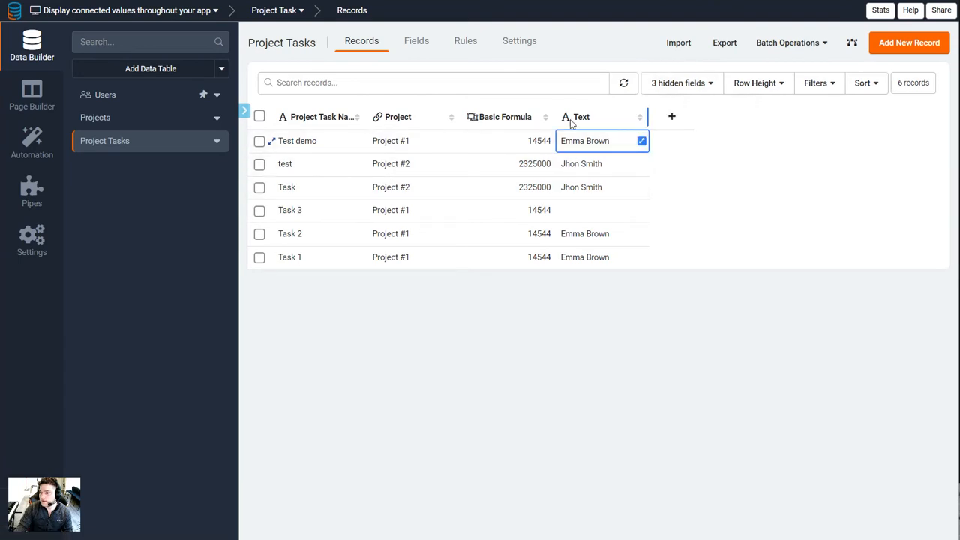
click(465, 42)
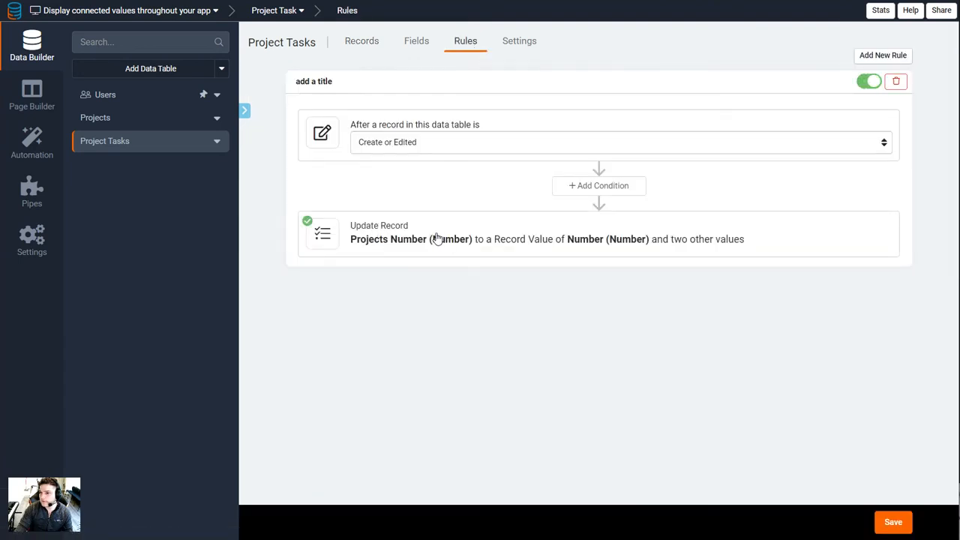
click(437, 239)
click(379, 297)
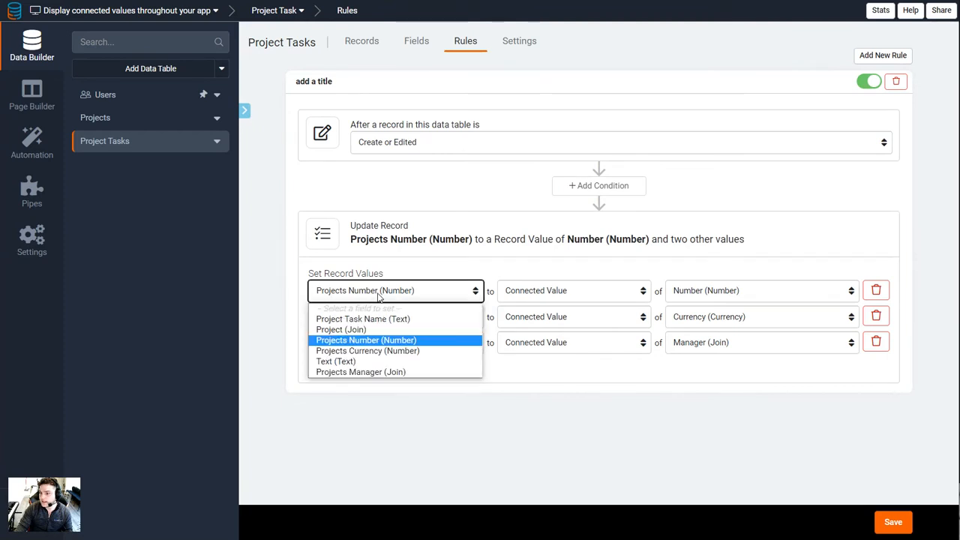
click(379, 296)
click(367, 347)
click(367, 347)
click(553, 346)
click(554, 348)
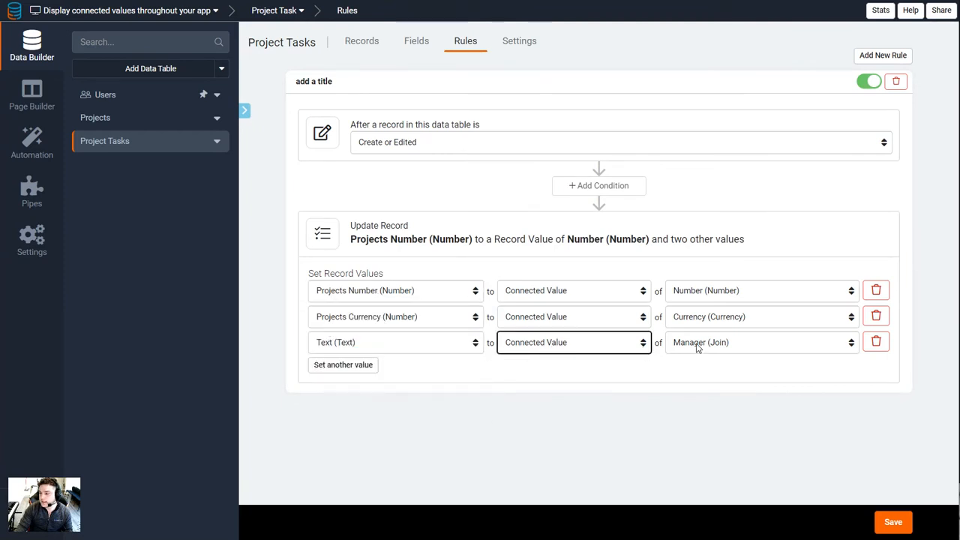
click(711, 346)
click(711, 346)
click(712, 345)
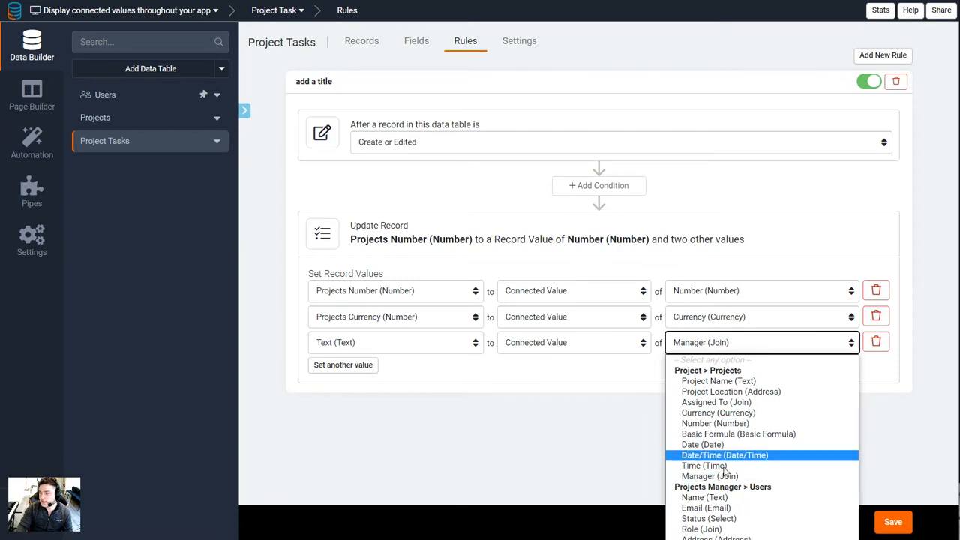
click(362, 41)
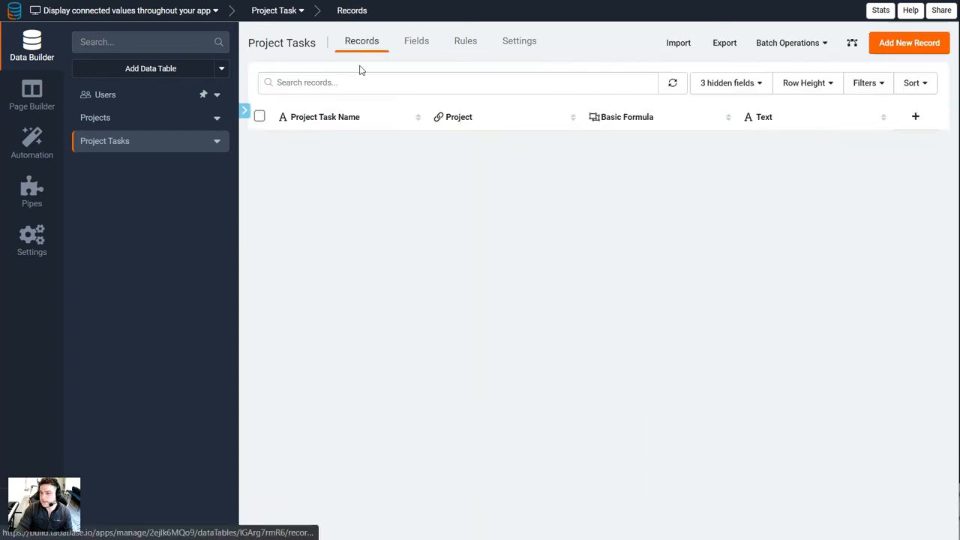
Check the Project Tasks field list and inspect the Text values of the Test demo and Task 2 records without changing them
click(417, 41)
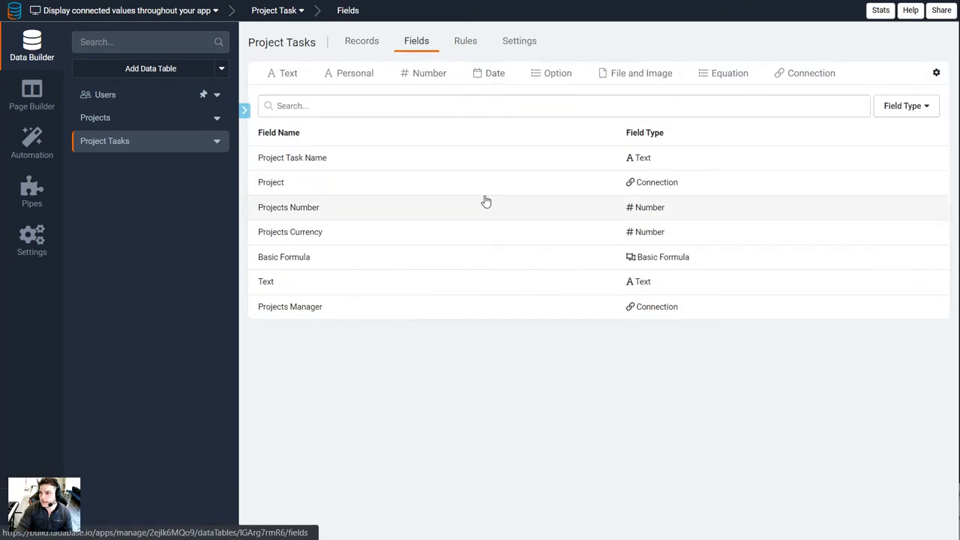
click(359, 41)
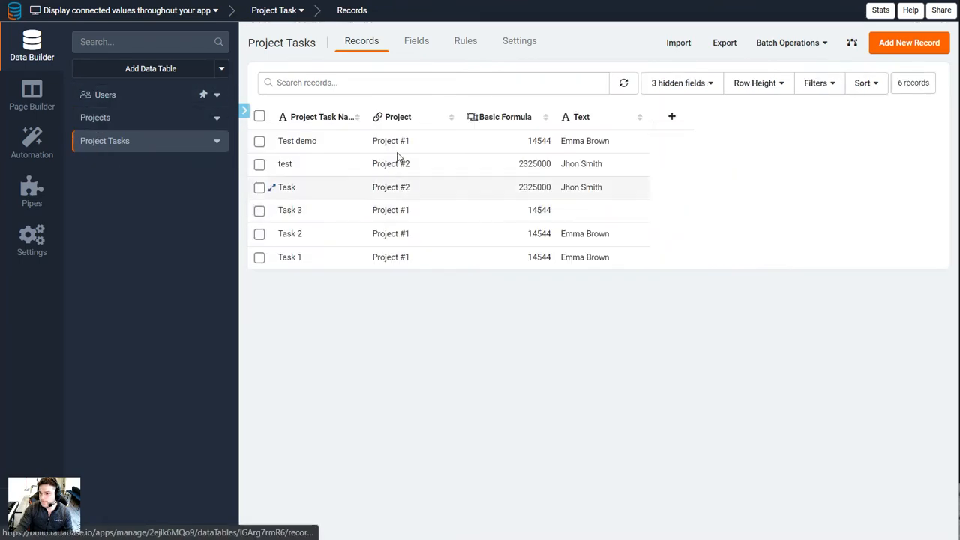
click(643, 142)
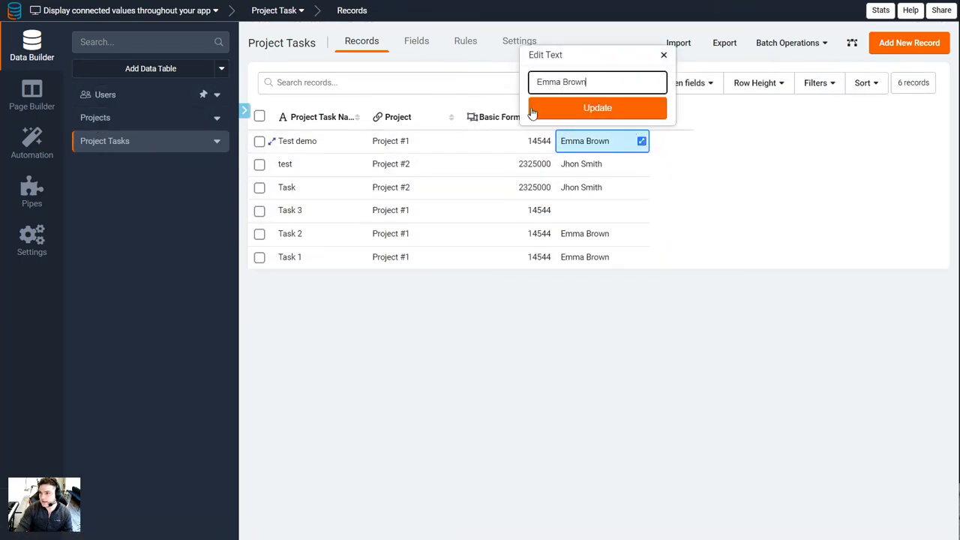
click(625, 235)
click(626, 235)
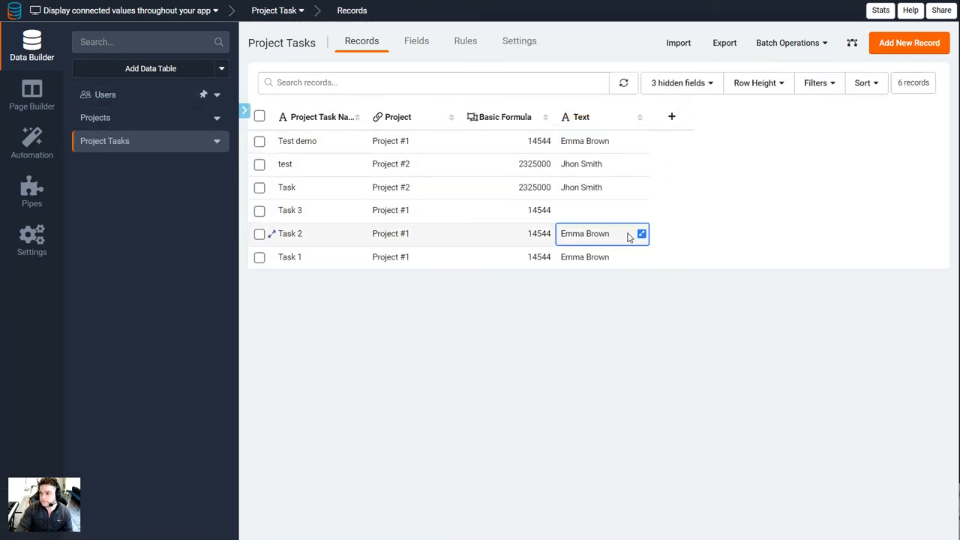
click(592, 140)
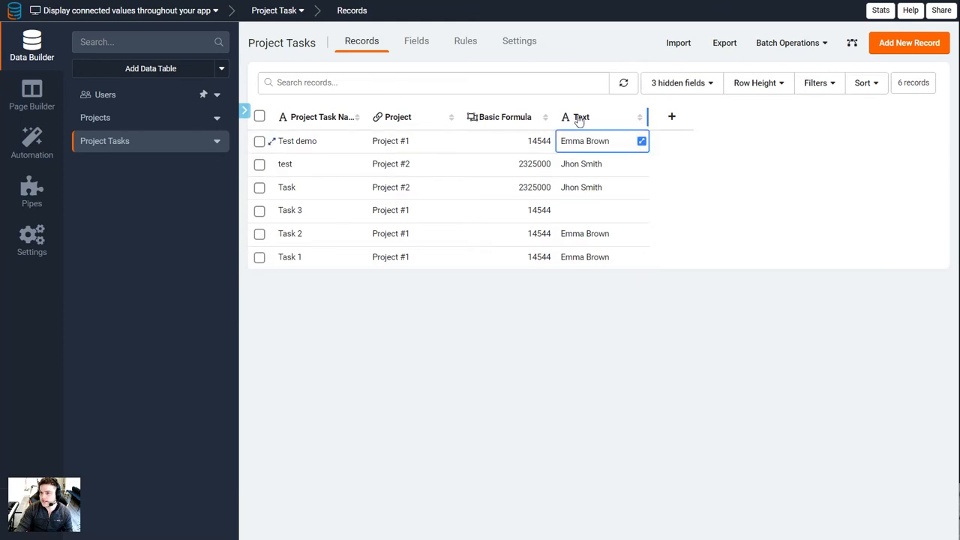
Recheck the connected value assigned to the Text field in the Project Tasks rule, and return to the records
click(450, 40)
click(750, 343)
click(714, 347)
click(362, 42)
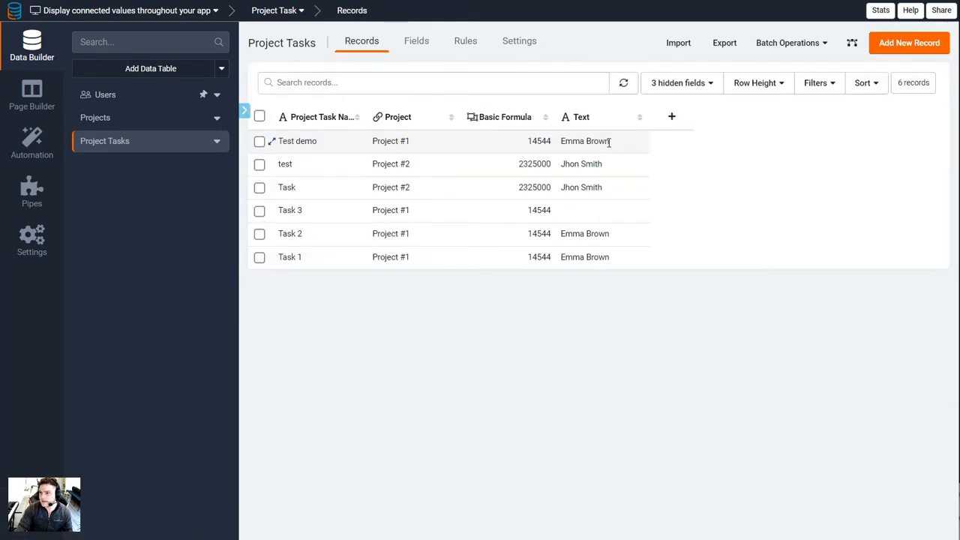
Rename the Project Tasks Text field to "Project Manager Text" and save it
click(570, 120)
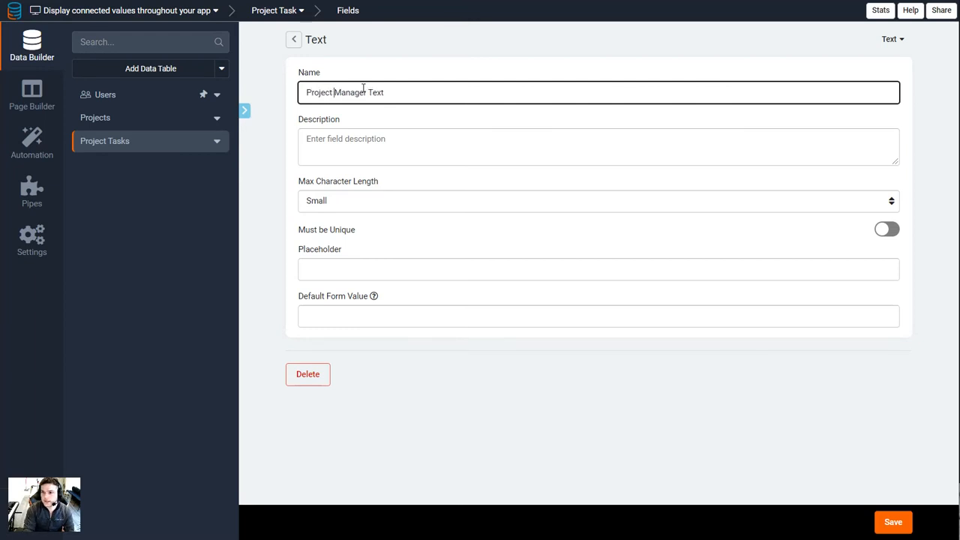
click(895, 526)
click(602, 231)
Show the hidden Projects Number, Projects Currency and Projects Manager fields in the Project Tasks records
click(679, 83)
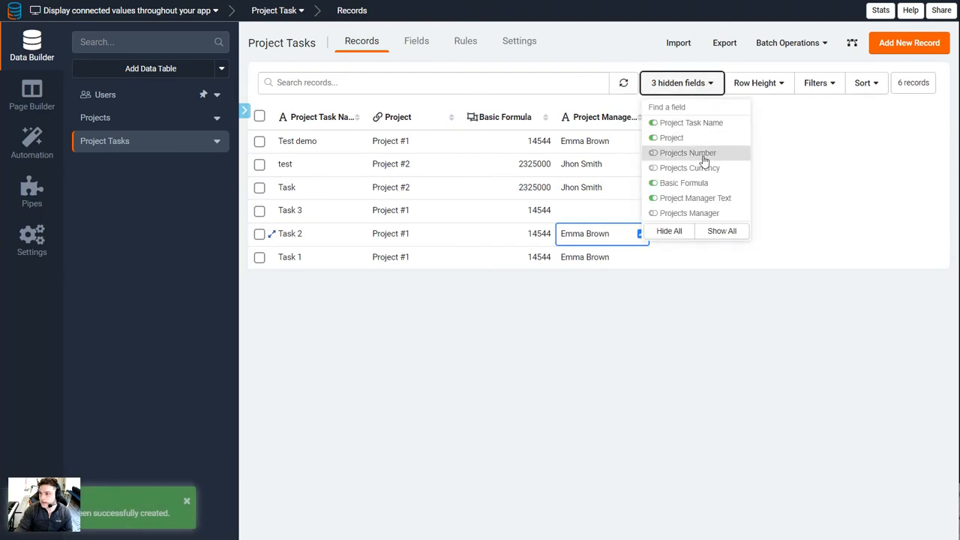
click(704, 155)
click(697, 168)
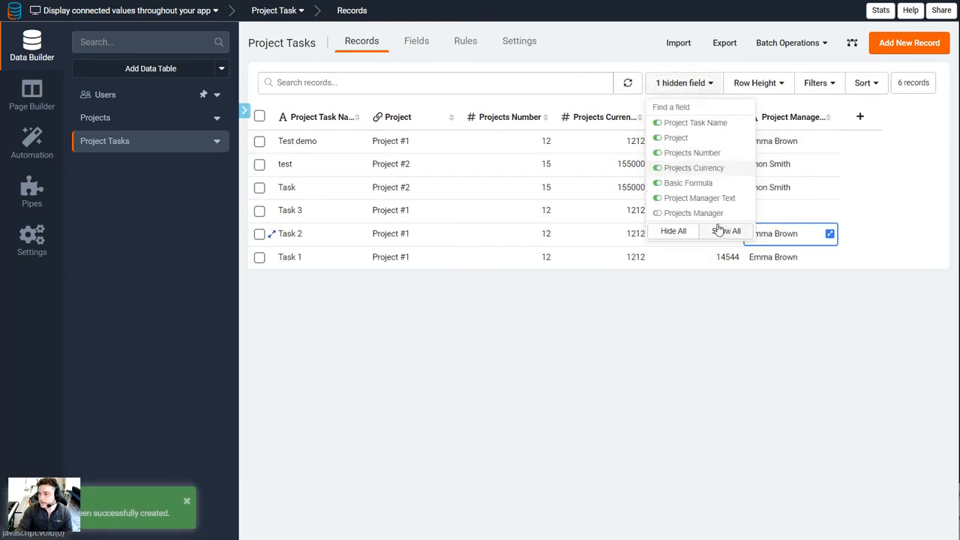
click(698, 214)
Try to populate the "test" record's Projects Manager by resaving its empty value, and refresh the records
click(849, 141)
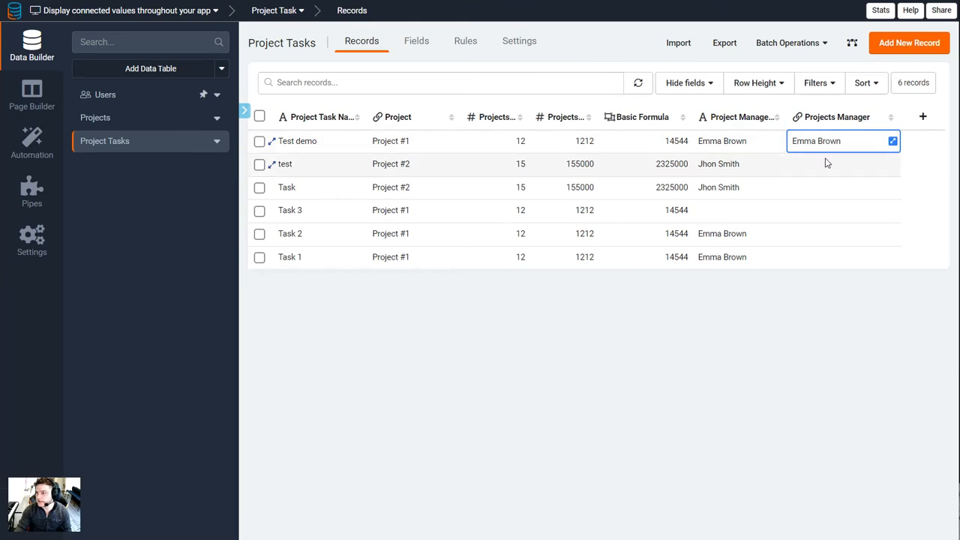
click(892, 164)
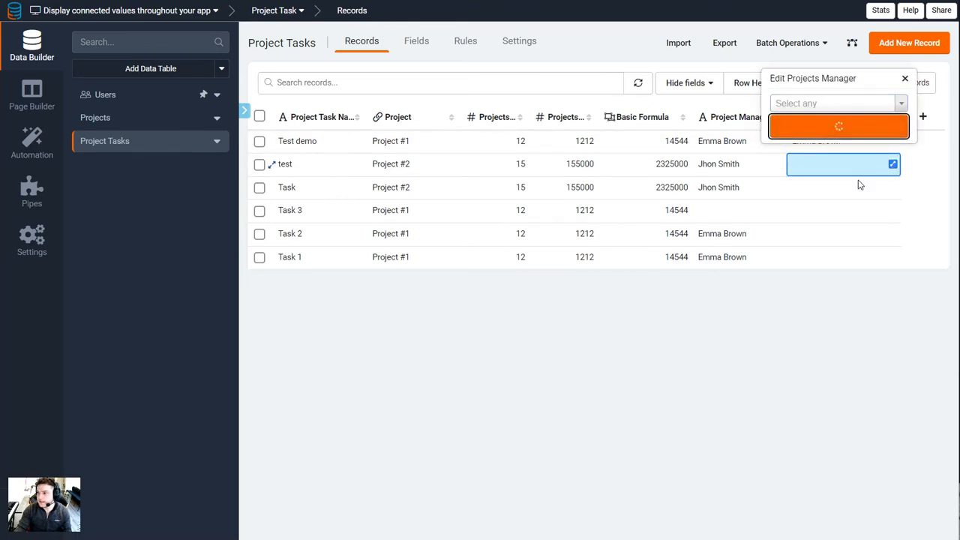
click(647, 86)
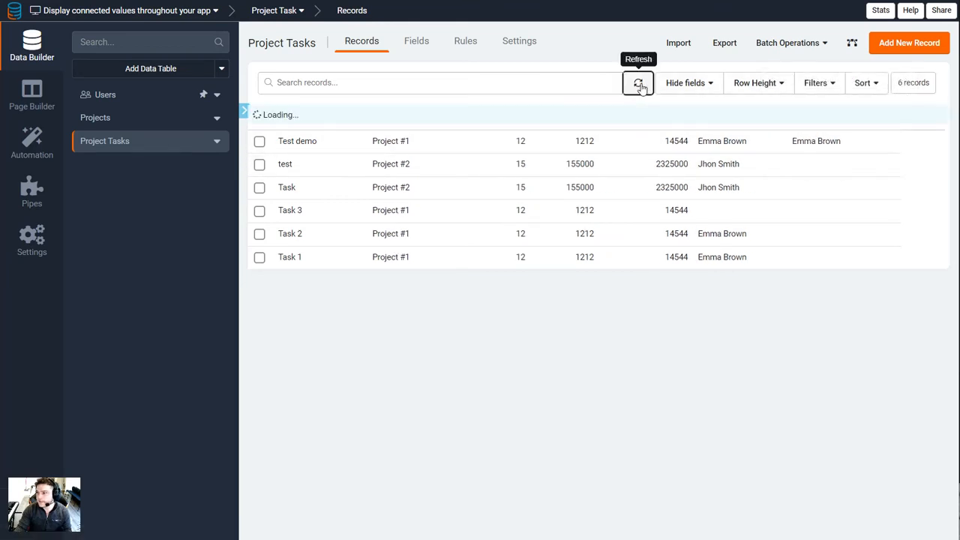
Extend the Project Tasks rule to set Projects Manager (Join) to the Connected Value of Manager (Join), save it, and return to the records
click(466, 45)
click(343, 366)
click(414, 370)
click(397, 449)
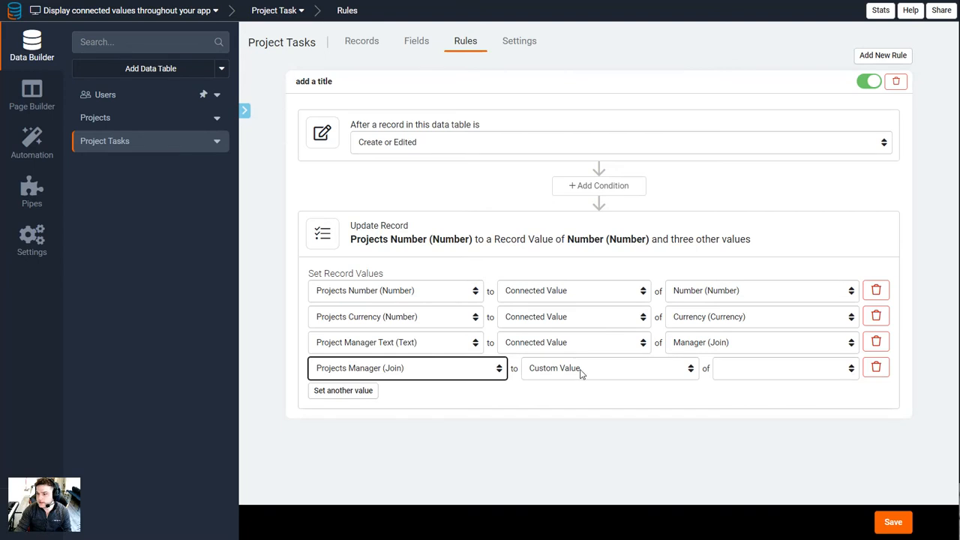
click(582, 374)
click(553, 428)
click(750, 369)
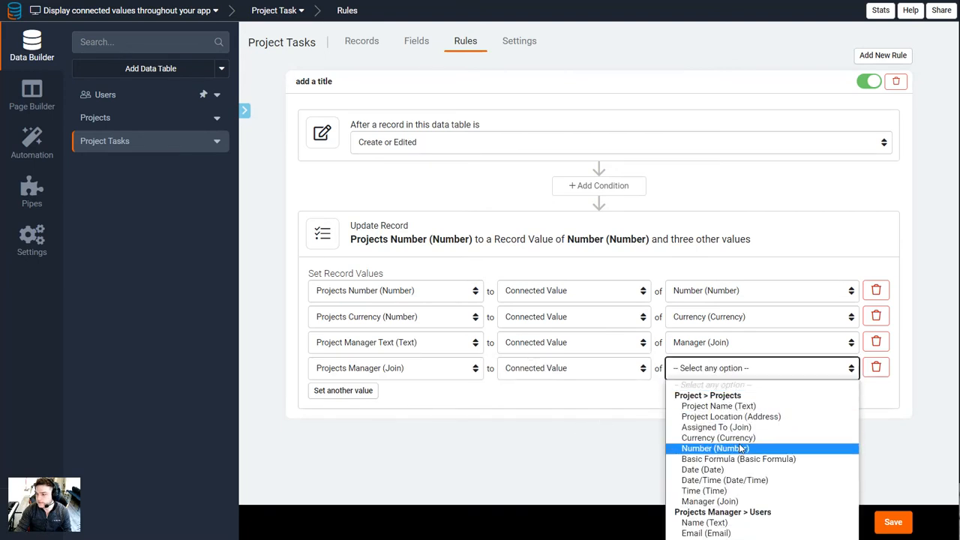
click(725, 501)
click(892, 523)
click(362, 41)
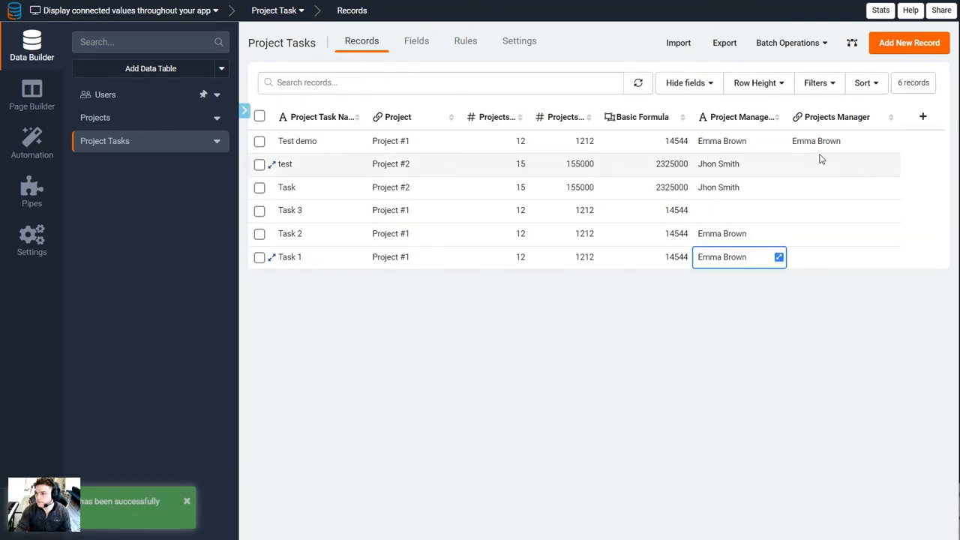
Trigger the rule on the "test" record by resaving its empty Projects Manager value, and refresh the records
click(893, 164)
click(840, 126)
click(638, 83)
click(728, 164)
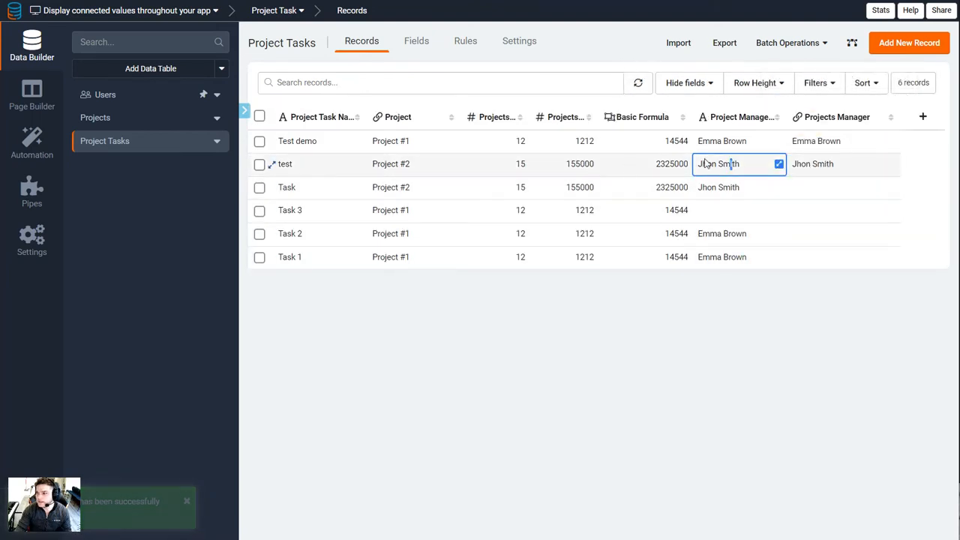
Trigger the rule on the "Task" record by resaving its empty Projects Manager value, and refresh the records
click(893, 188)
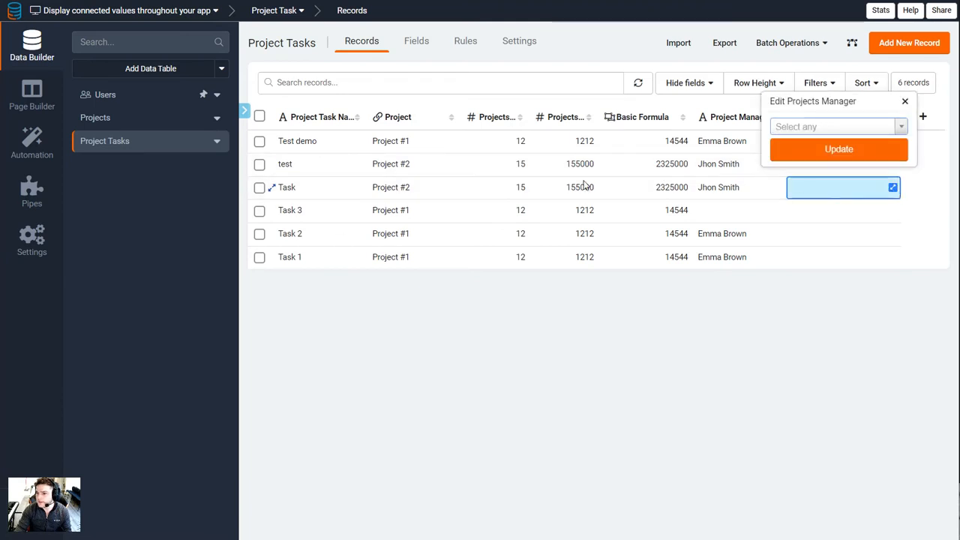
click(827, 151)
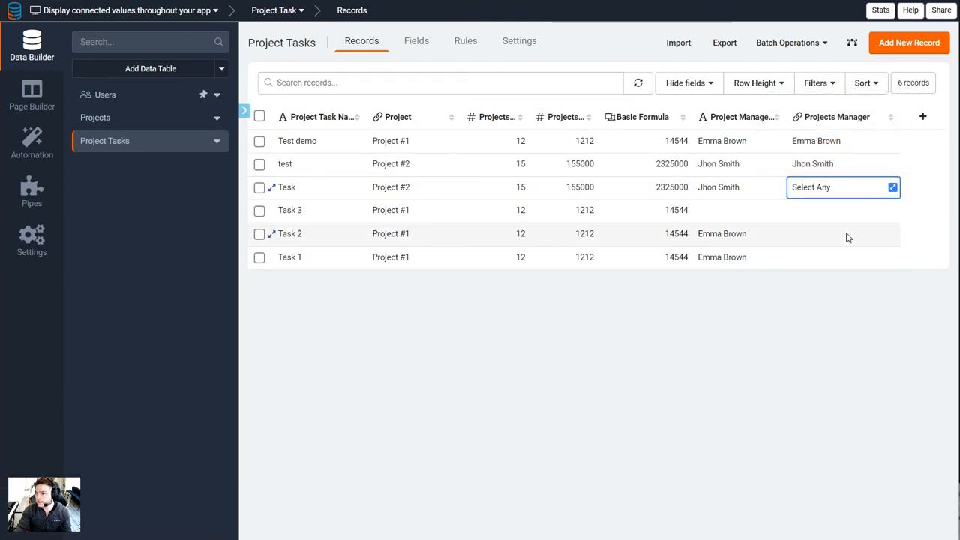
click(647, 84)
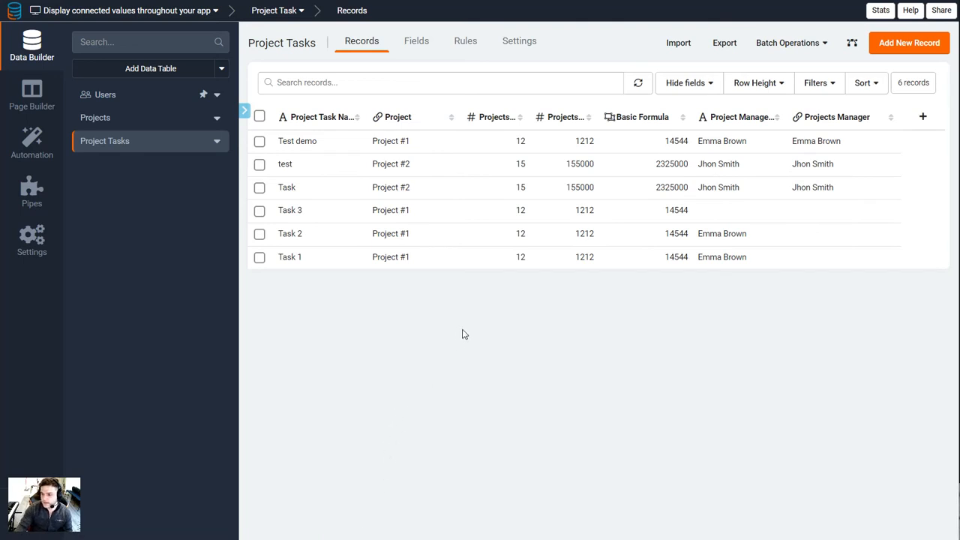
Compare the Project Tasks records' connected values with the source records in the Projects table
click(392, 136)
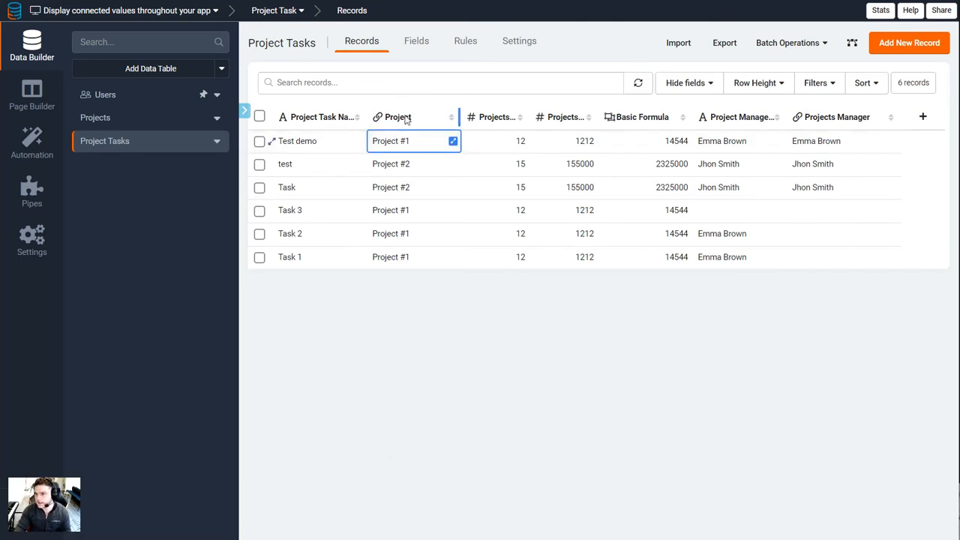
click(139, 120)
click(513, 140)
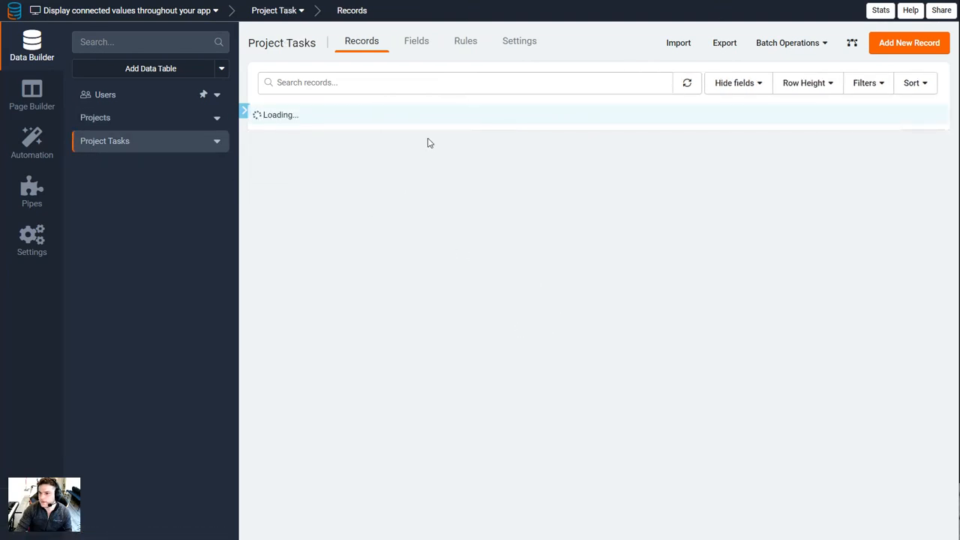
click(396, 140)
click(430, 264)
click(807, 143)
click(566, 141)
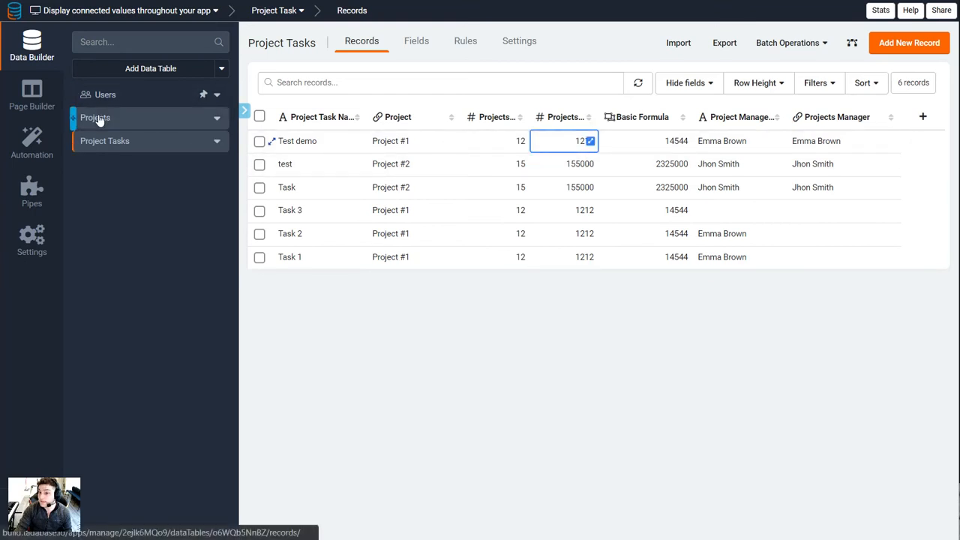
Add the connected Projects fields Time and Basic Formula to the Projects page's Project Task Form, and save the form
click(31, 96)
click(105, 30)
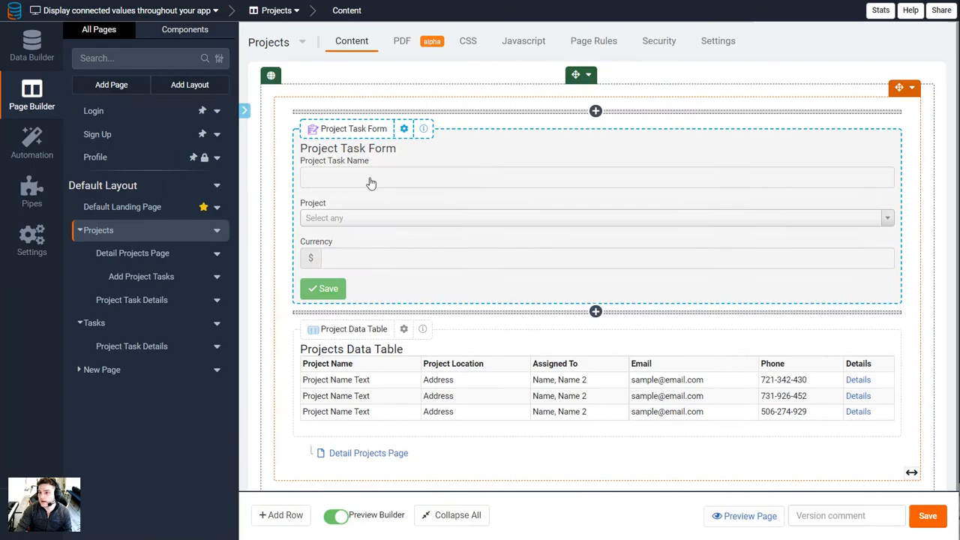
click(487, 188)
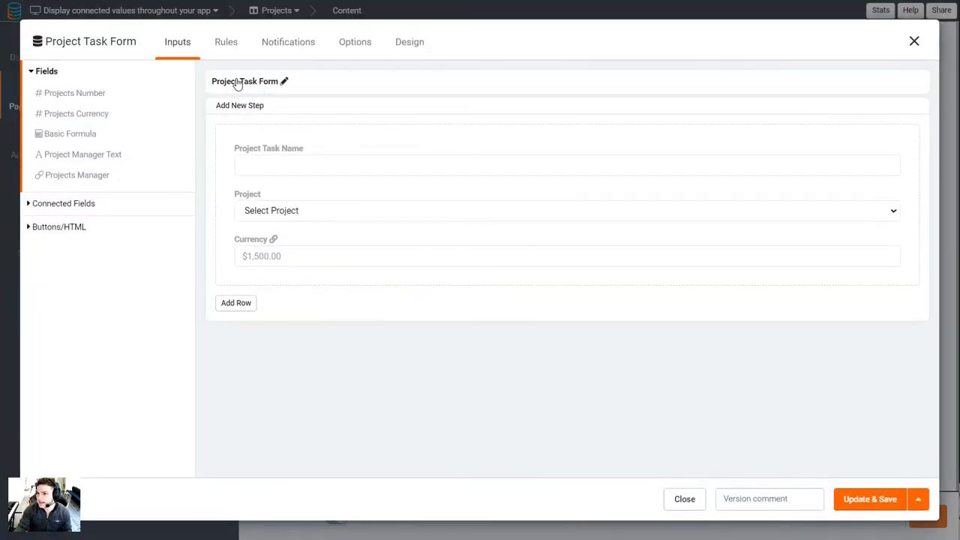
click(63, 203)
click(78, 120)
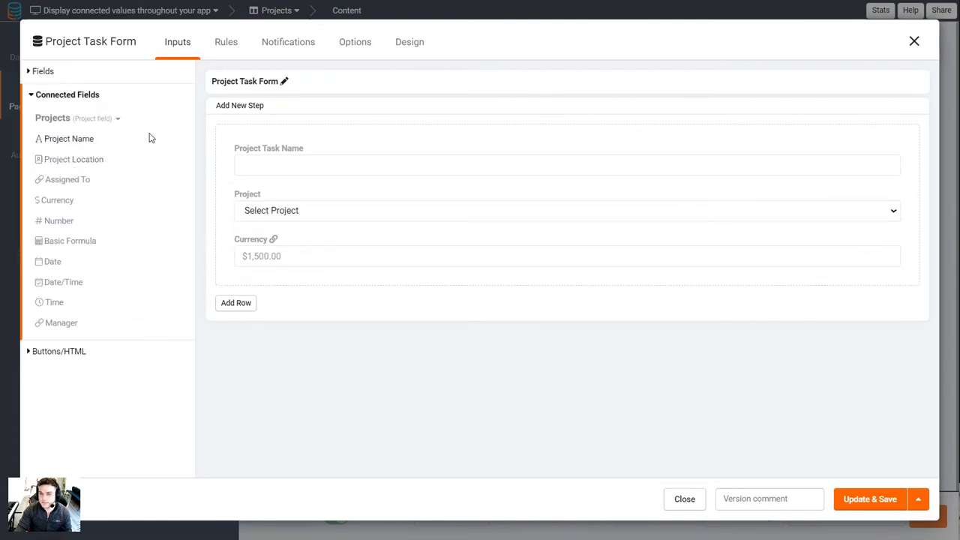
click(59, 303)
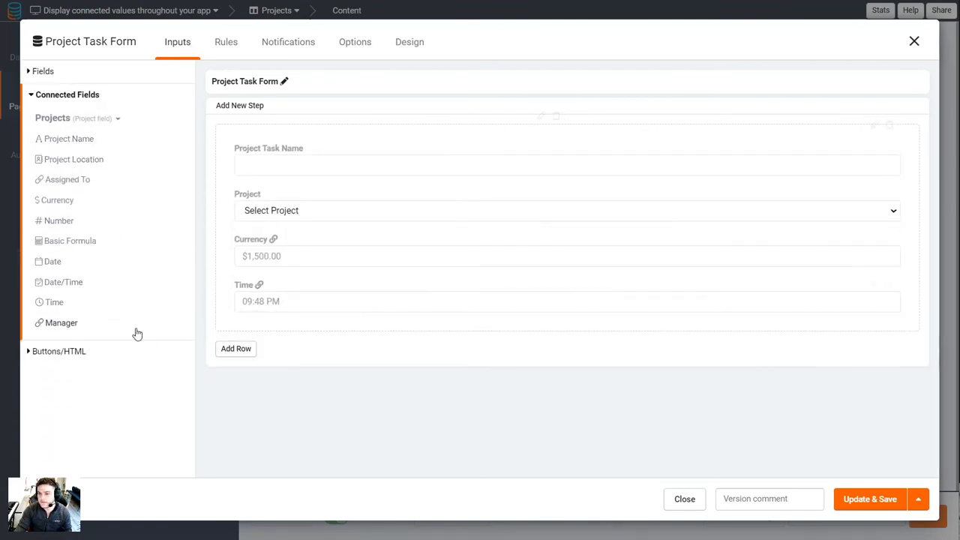
click(73, 244)
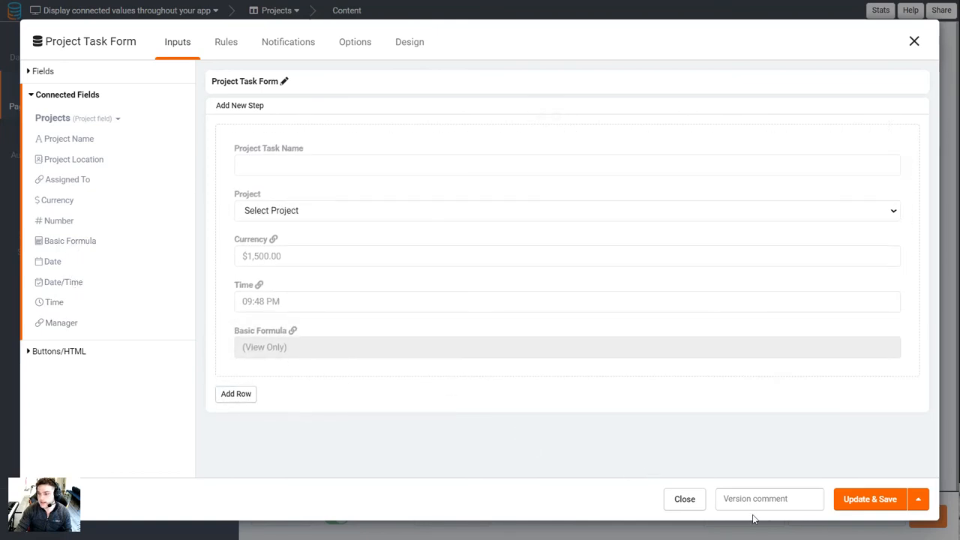
click(870, 499)
Preview the Projects page, name the new task "New task" in the Project Task Form, and connect it to Project #1
click(760, 516)
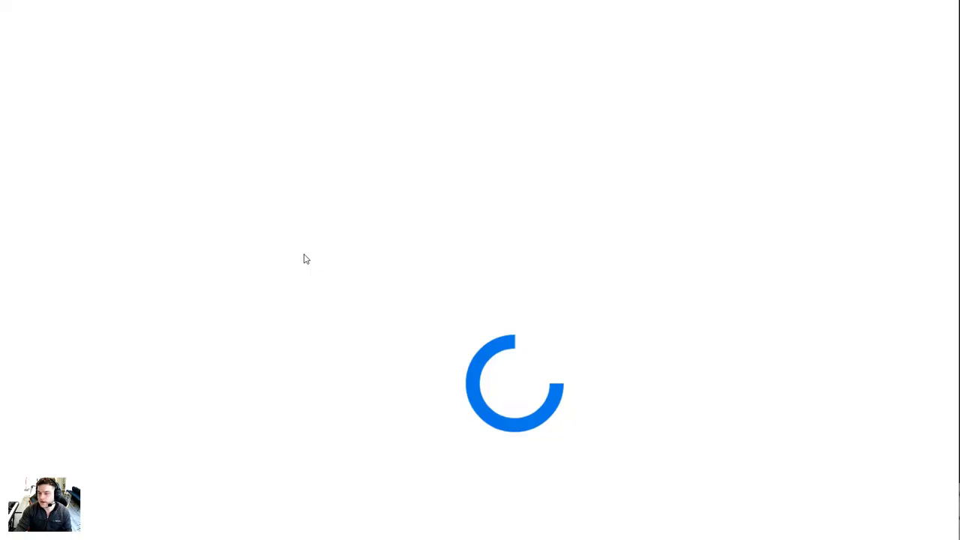
click(150, 131)
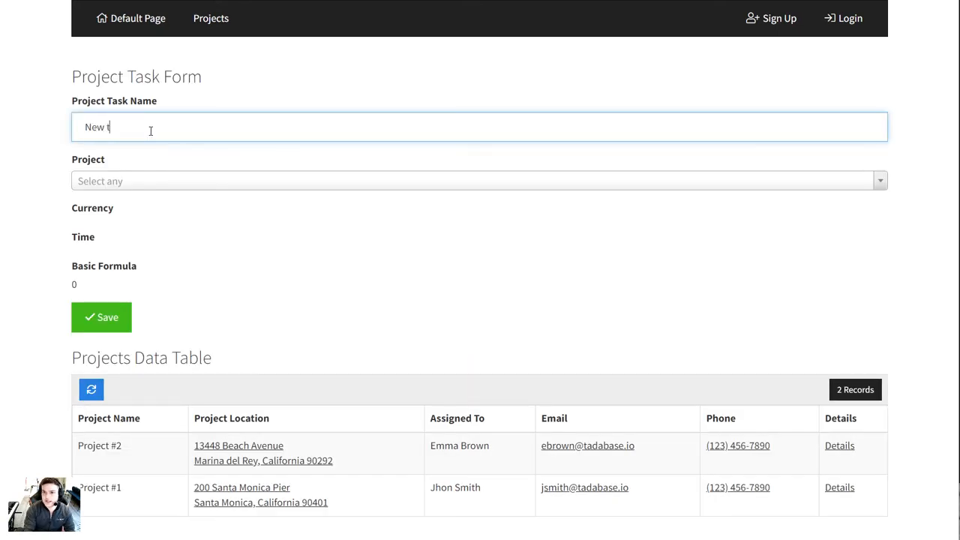
text(New task)
click(127, 184)
click(146, 231)
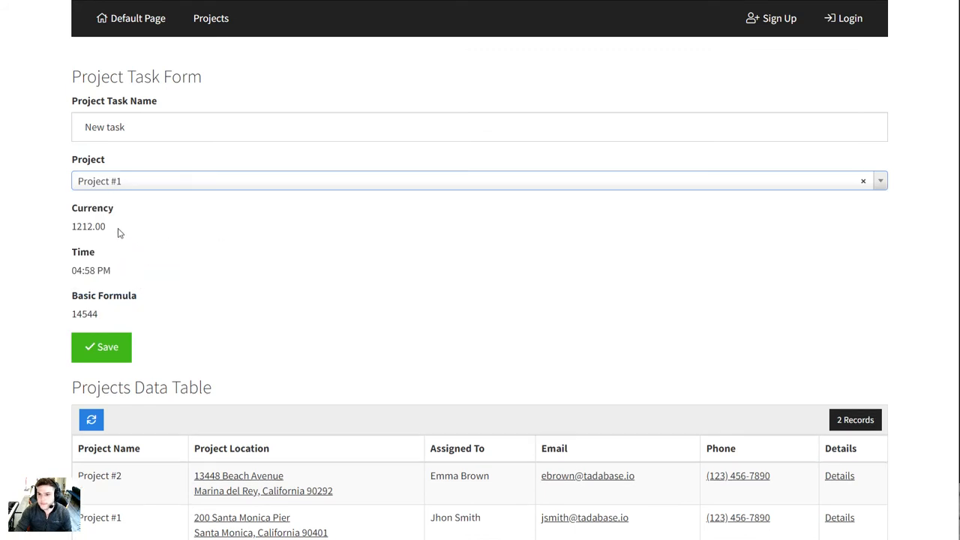
drag(69, 205, 158, 316)
Change the new task's project to Project #2 in the previewed form
click(116, 185)
click(100, 253)
drag(65, 210, 115, 219)
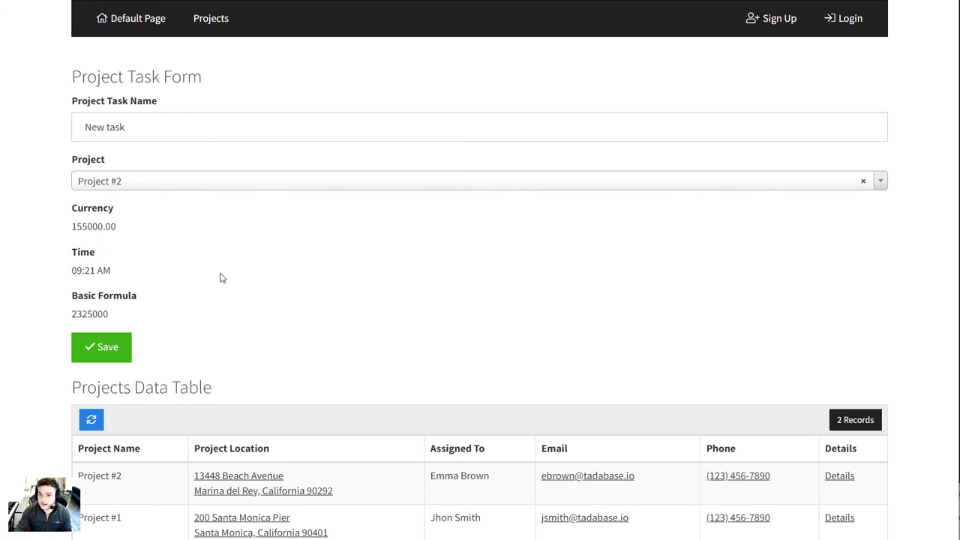
Examine how the form's Currency, Time and Basic Formula values relate to the selected project, and review the Projects Data Table heading
drag(131, 203, 106, 225)
drag(73, 160, 135, 228)
click(130, 212)
drag(66, 161, 107, 173)
click(184, 246)
drag(69, 161, 108, 171)
click(136, 243)
drag(134, 325, 70, 252)
drag(67, 210, 112, 277)
click(111, 298)
click(77, 224)
click(122, 294)
drag(87, 388, 217, 390)
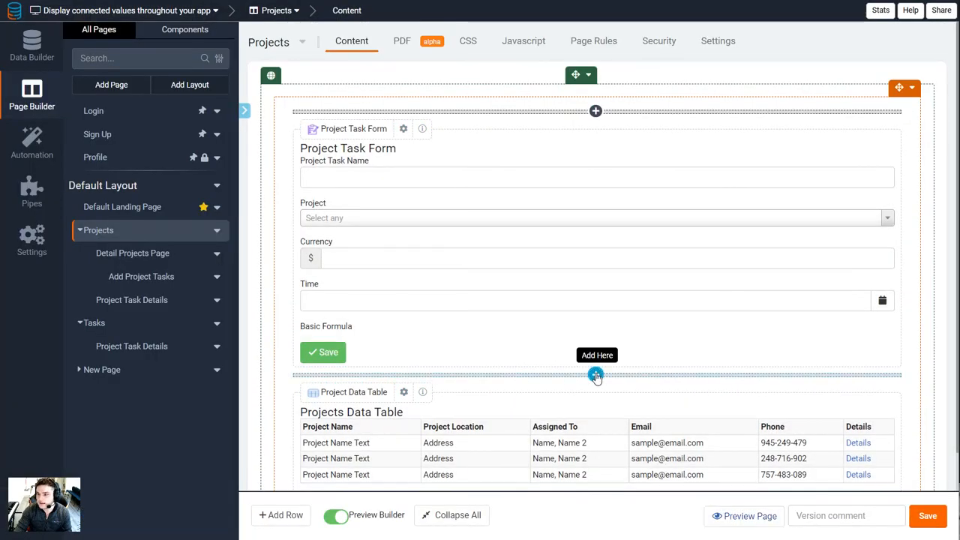
Start customizing a new table component for Project Tasks between the Project Task Form and the Projects Data Table
click(596, 375)
click(150, 118)
click(273, 172)
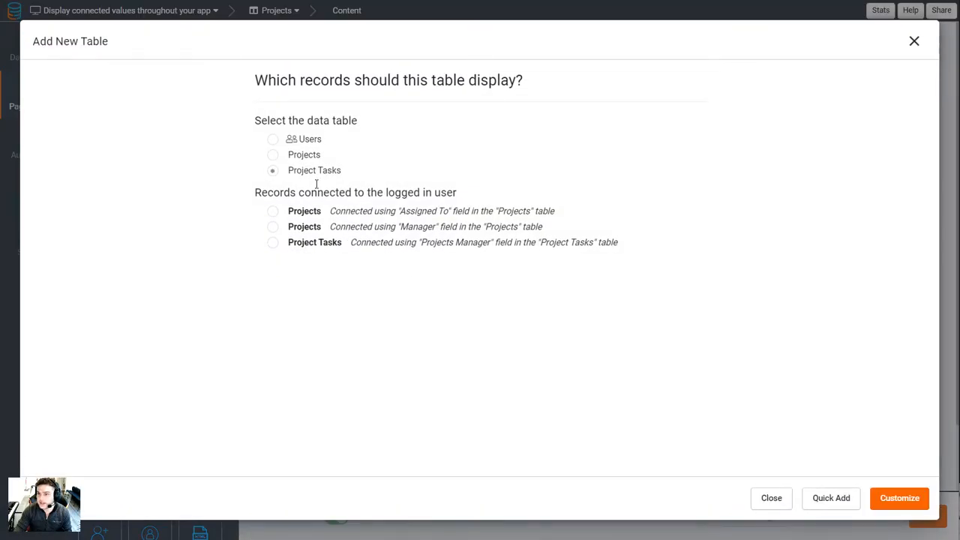
click(898, 501)
Try adding the Projects Currency field and connected fields as columns of the Project Tasks table, and close the component without saving
click(98, 94)
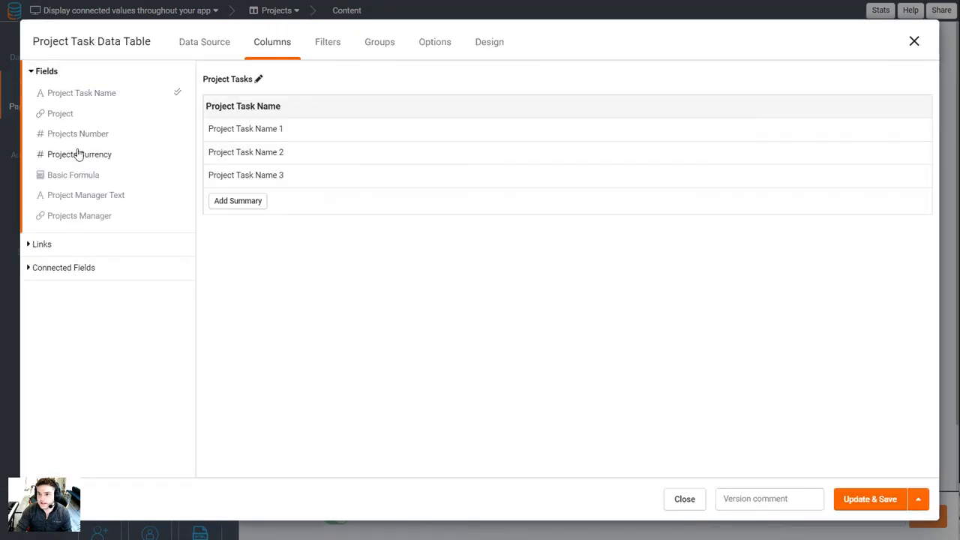
click(80, 154)
click(64, 268)
click(65, 209)
click(72, 265)
click(57, 325)
click(63, 346)
click(908, 45)
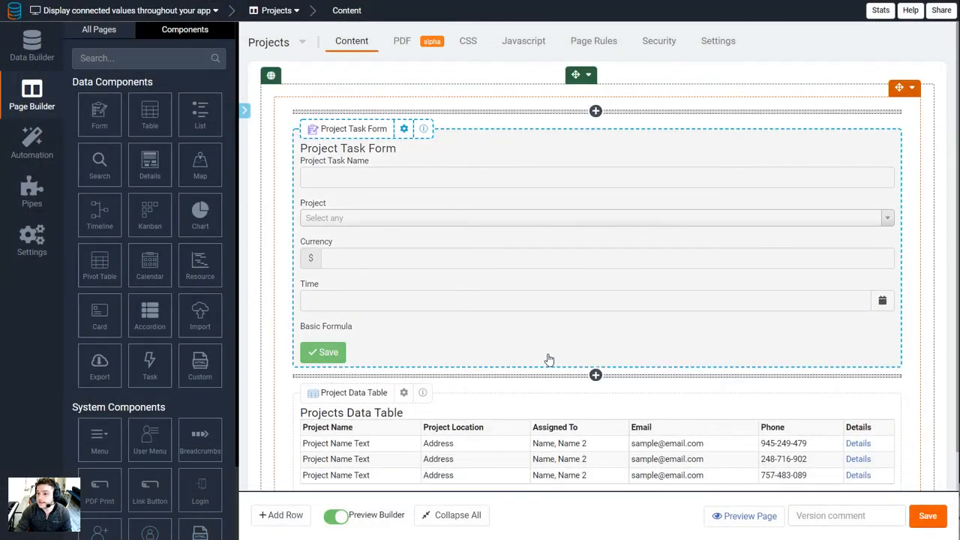
Open the Detail Projects Page and review which records a new form component above the User Detail could add or edit
scroll(553, 365, down, 3)
click(352, 415)
scroll(495, 375, down, 2)
scroll(718, 172, up, 2)
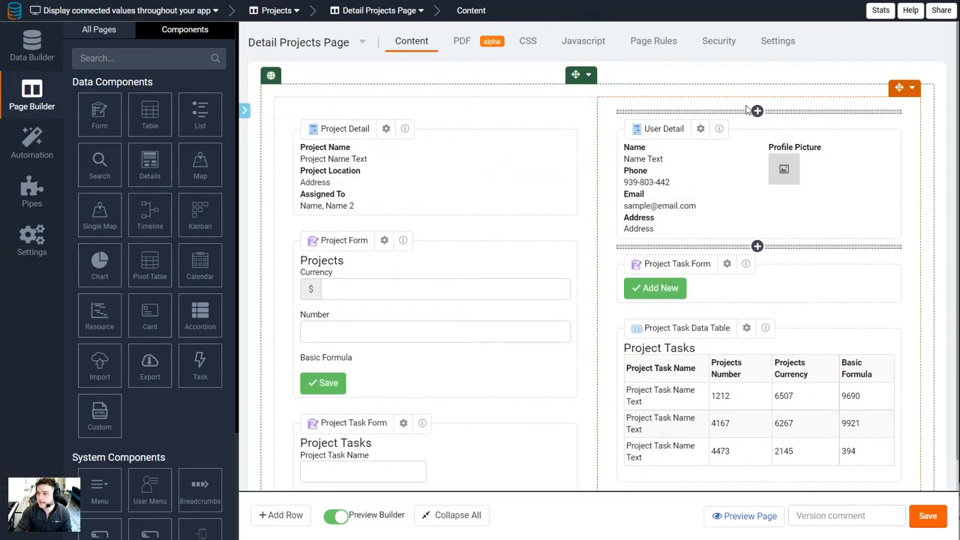
click(757, 107)
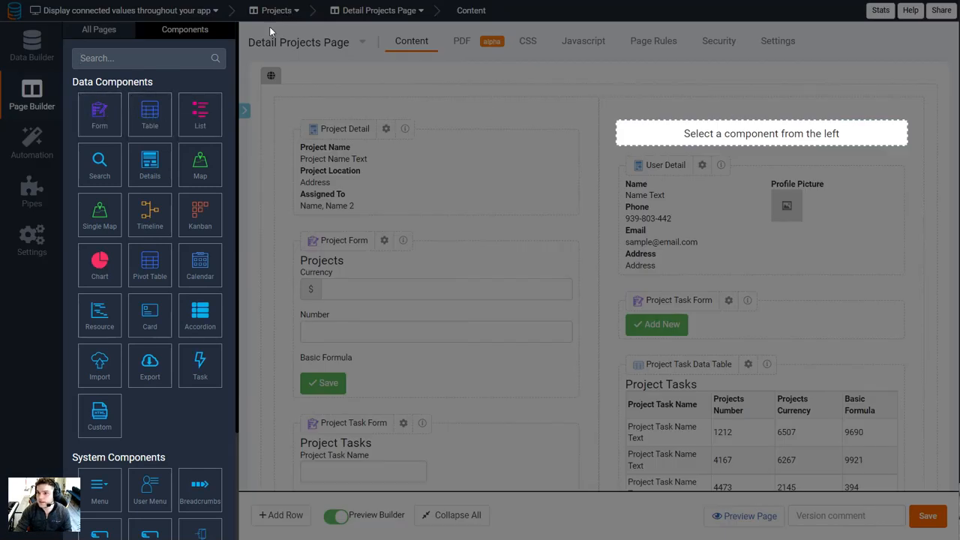
click(96, 113)
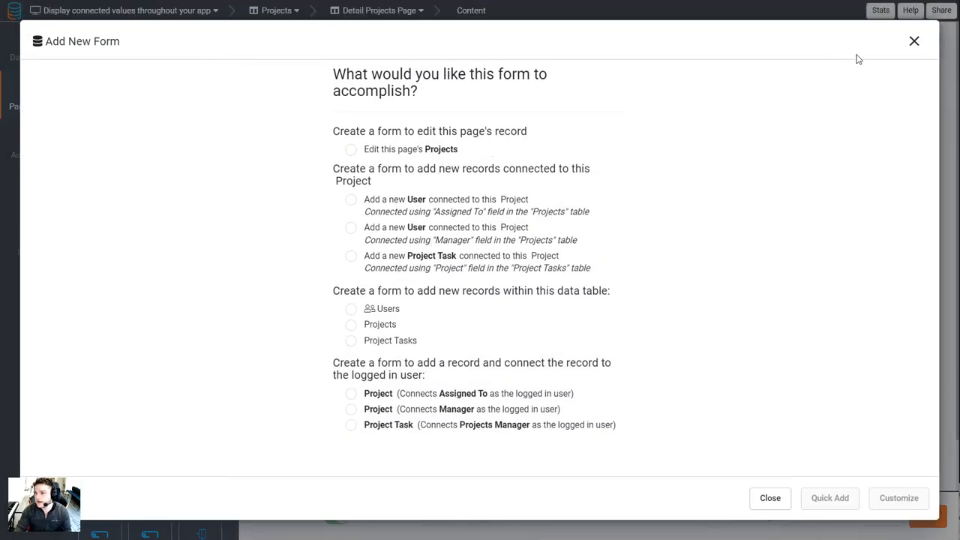
click(915, 42)
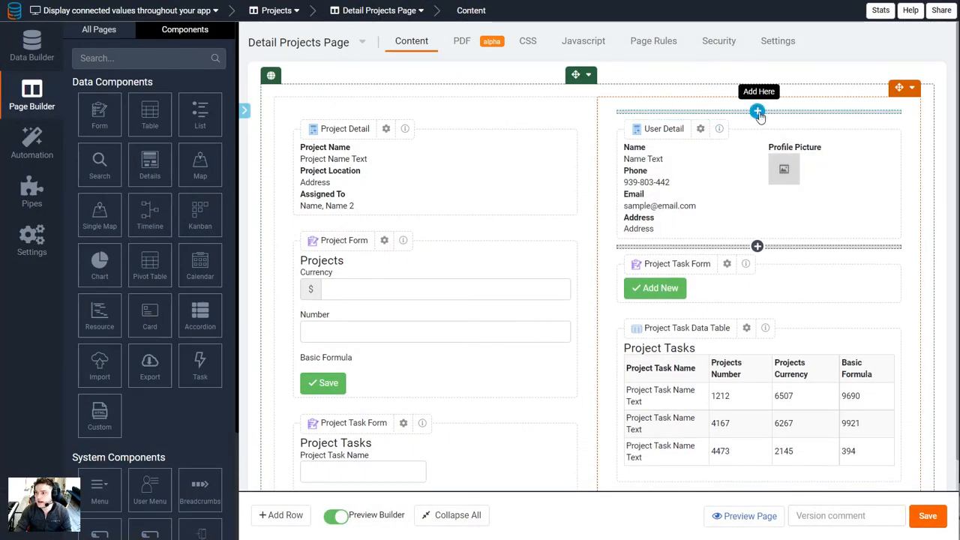
Review the connected and related record sources available for a new table component on the Detail Projects Page
click(757, 111)
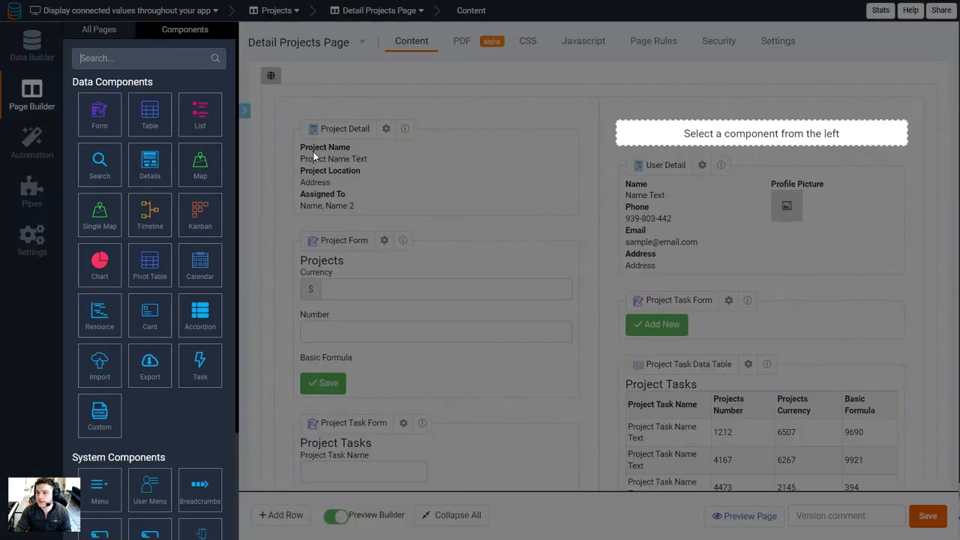
click(157, 125)
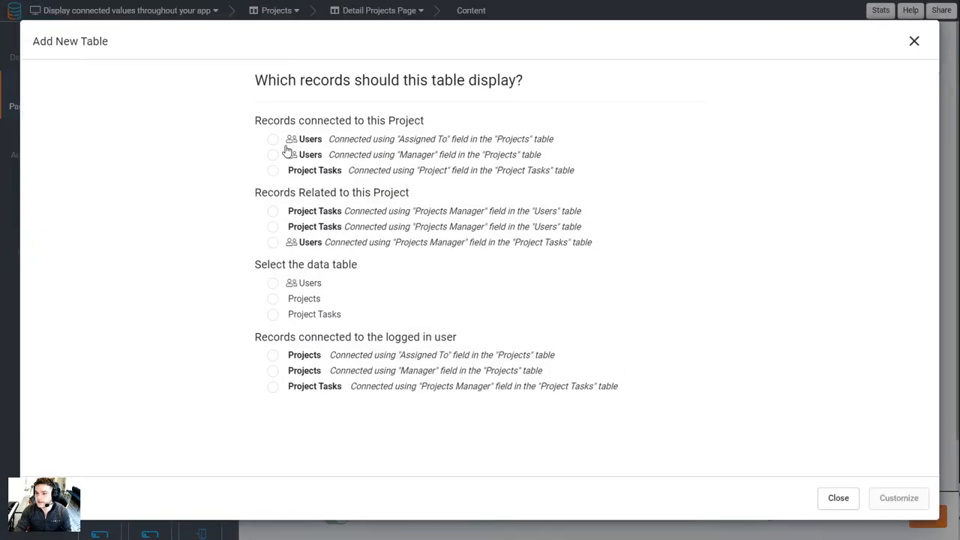
click(915, 40)
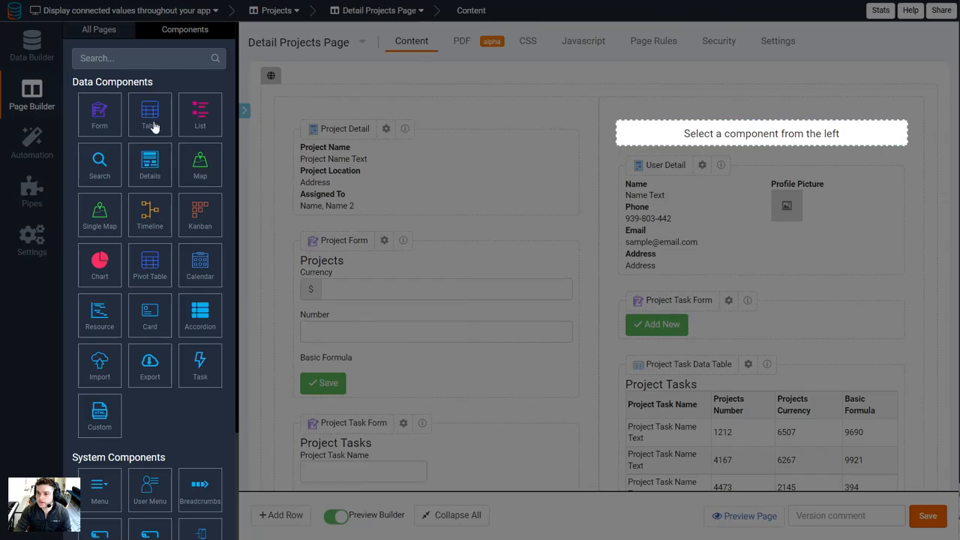
Review the Users records a new Details component could display through the project's Assigned To and Manager connections
click(150, 169)
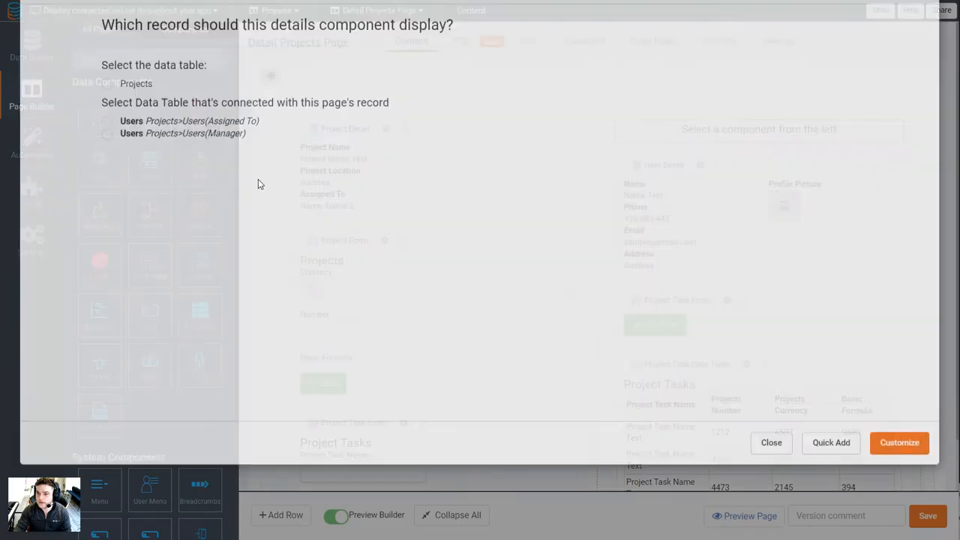
drag(147, 179, 292, 179)
drag(214, 189, 326, 198)
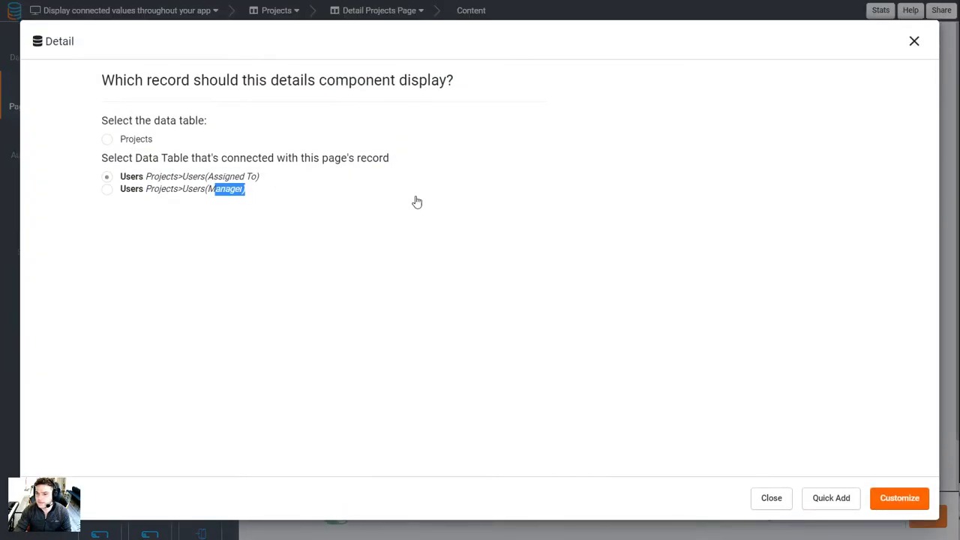
click(914, 40)
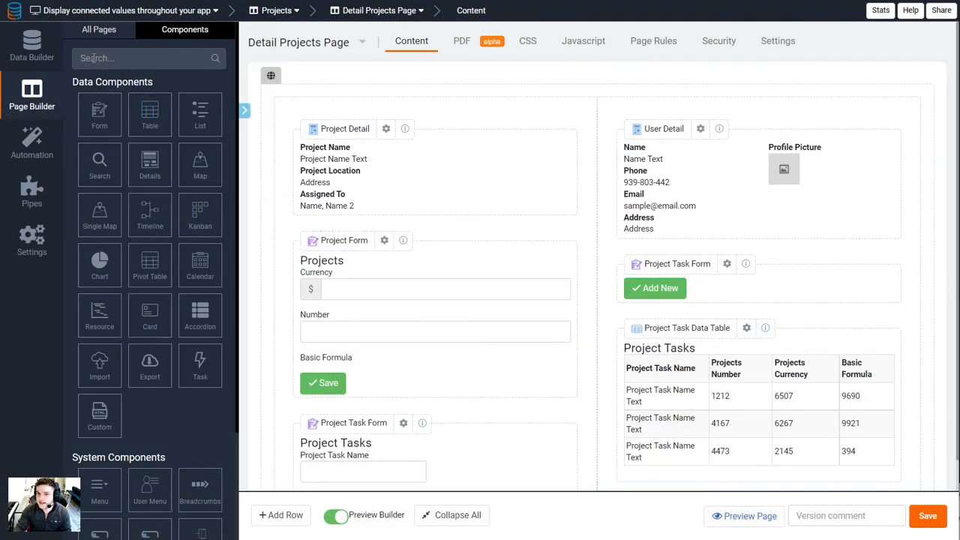
Return to the Data Builder and view the records of the Projects and Project Tasks tables
click(32, 45)
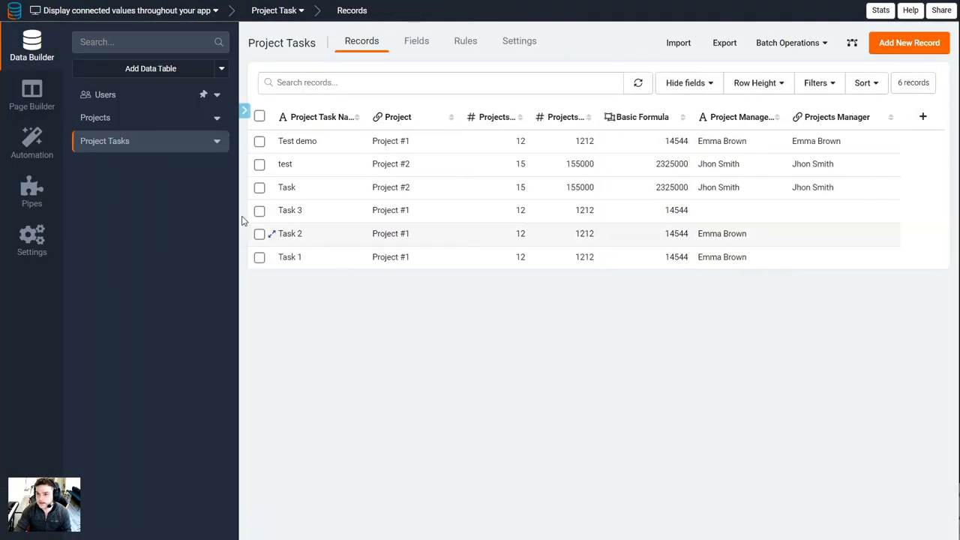
click(123, 119)
click(128, 144)
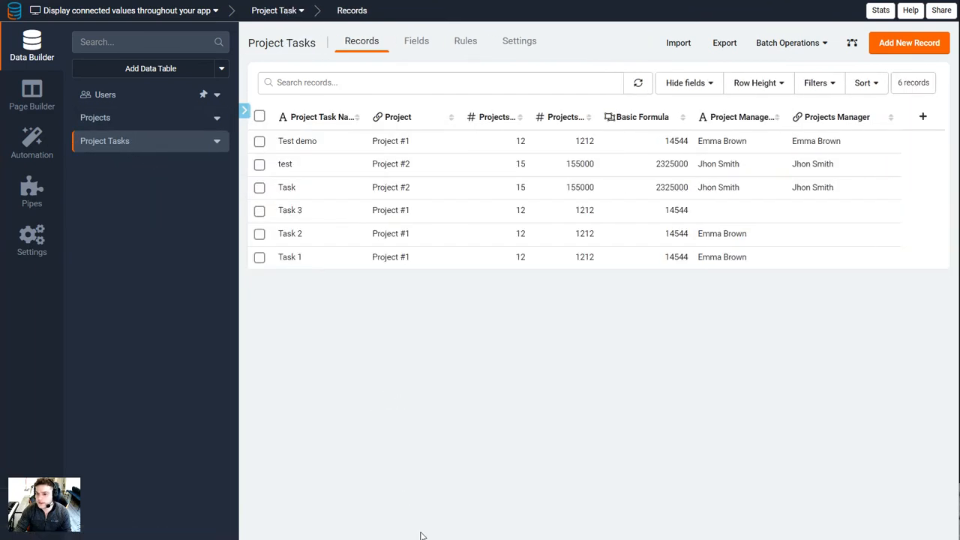